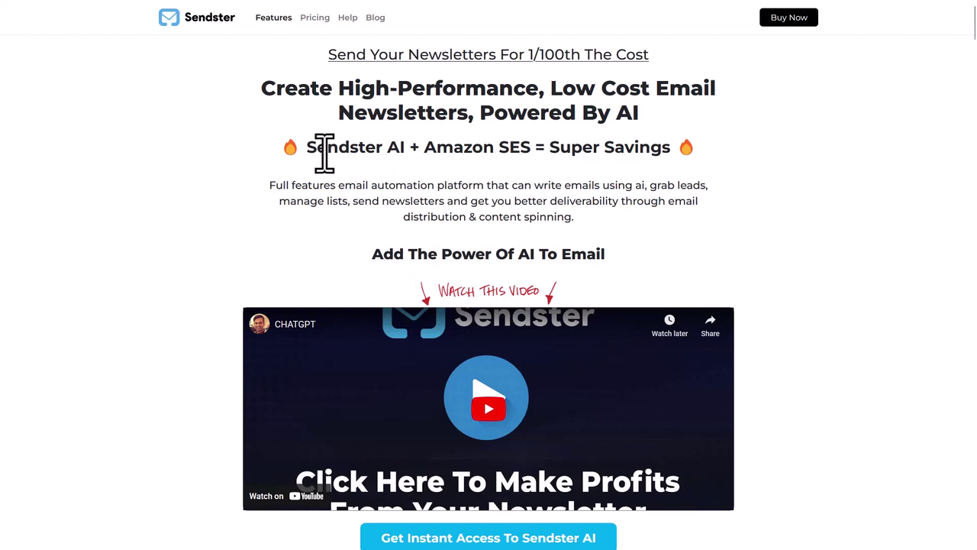
- Read the sales page headline about low-cost email newsletters and the Sendster AI plus Amazon SES savings claim
{"action": "left_click_drag", "start_coordinate": [337, 88], "coordinate": [741, 110]}
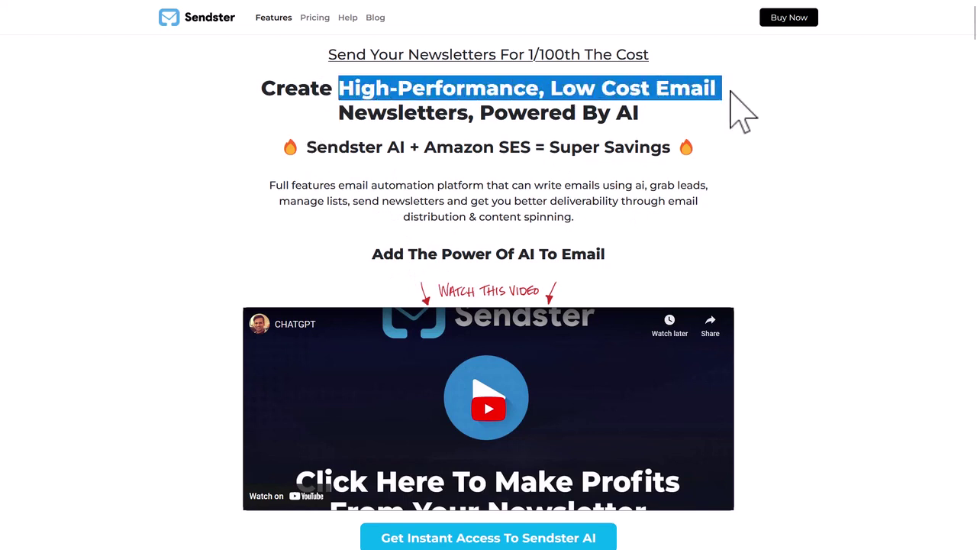
{"action": "left_click_drag", "start_coordinate": [335, 114], "coordinate": [432, 122]}
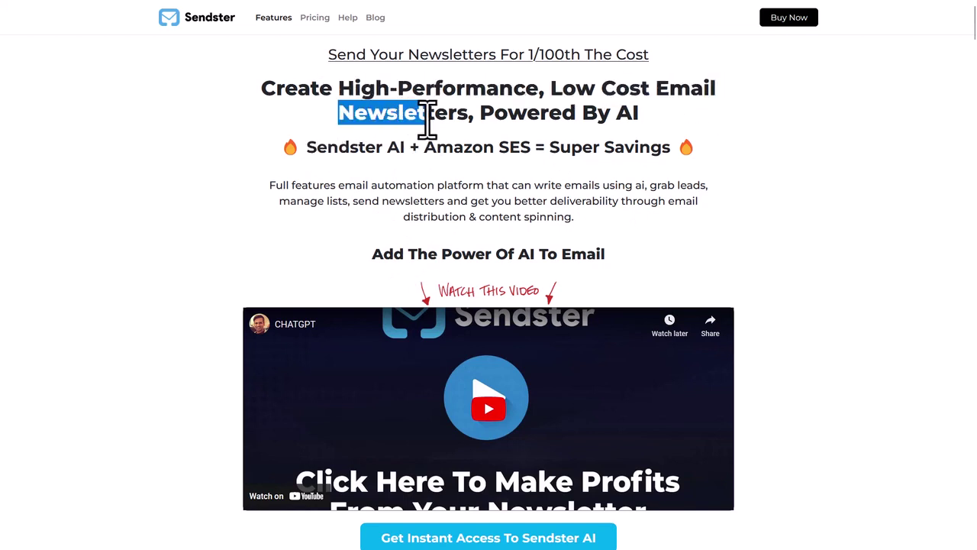
{"action": "left_click", "coordinate": [429, 119]}
{"action": "left_click_drag", "start_coordinate": [330, 149], "coordinate": [382, 211]}
{"action": "left_click", "coordinate": [381, 210]}
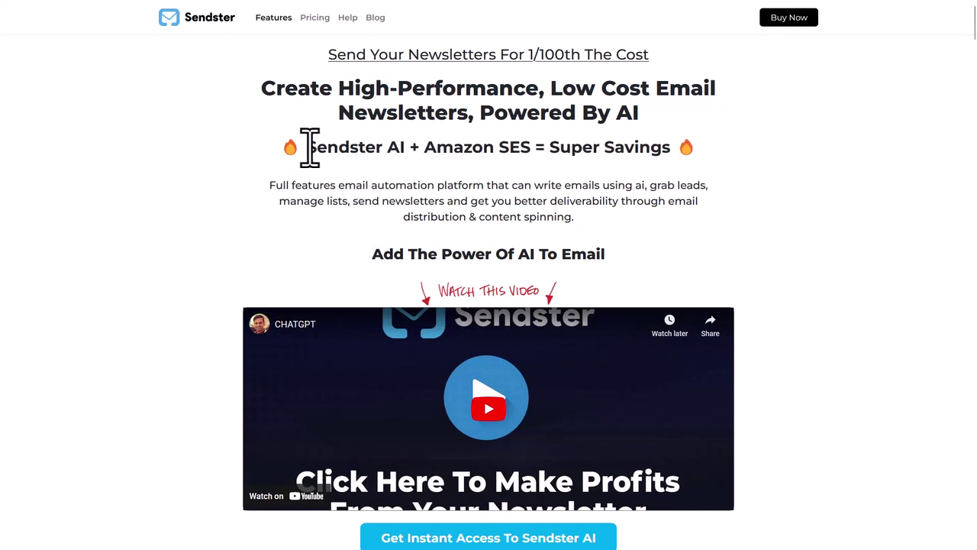
{"action": "left_click_drag", "start_coordinate": [310, 148], "coordinate": [642, 147]}
{"action": "left_click", "coordinate": [539, 185]}
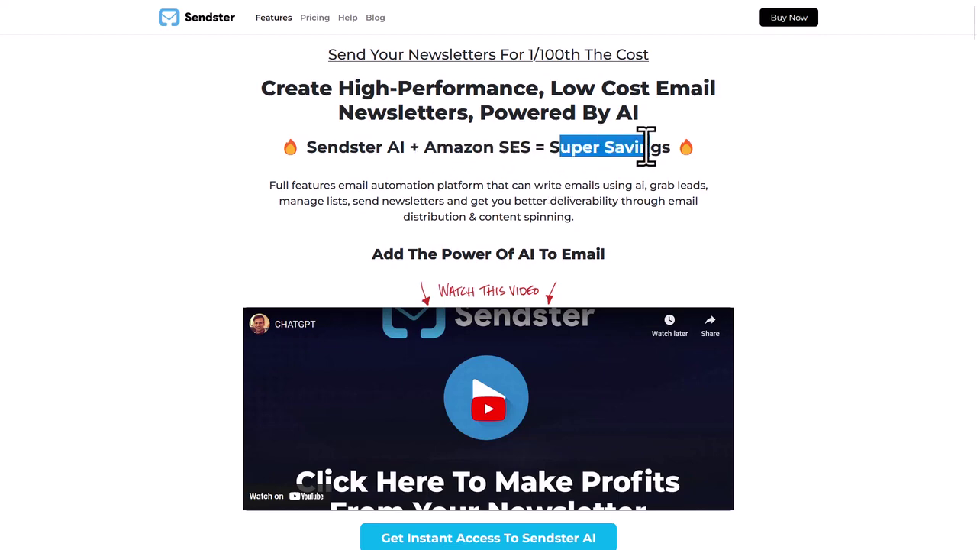
{"action": "double_click", "coordinate": [646, 147]}
{"action": "left_click", "coordinate": [614, 174]}
- Review the six feature blurbs on the sales page, from unlimited contacts to advanced deliverability features
{"action": "scroll", "coordinate": [560, 187], "scroll_direction": "down", "scroll_amount": 3}
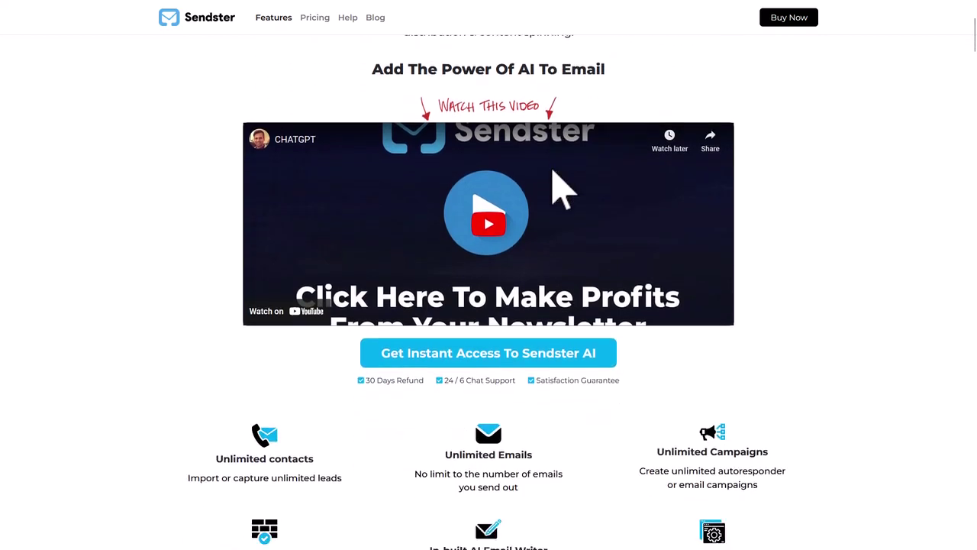
{"action": "scroll", "coordinate": [563, 189], "scroll_direction": "down", "scroll_amount": 3}
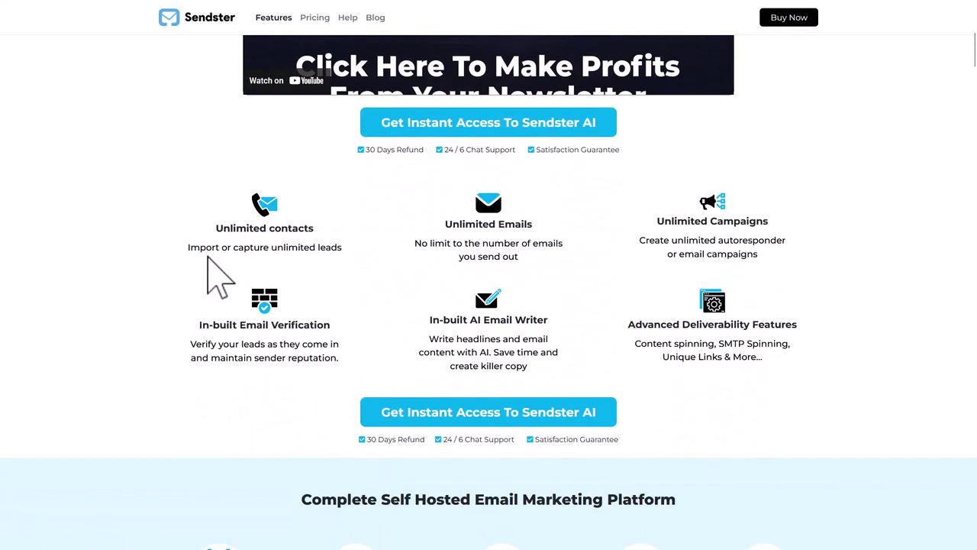
{"action": "left_click_drag", "start_coordinate": [236, 228], "coordinate": [292, 223]}
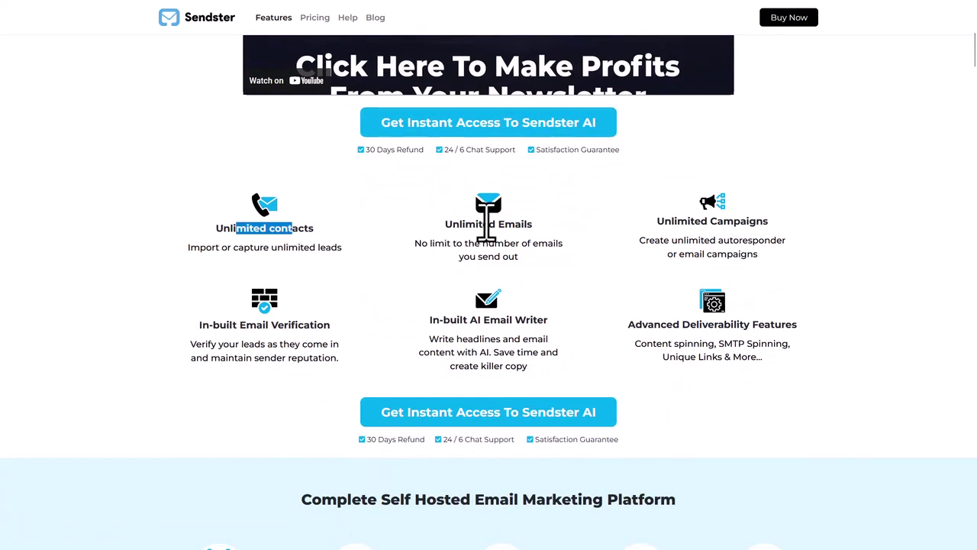
{"action": "left_click_drag", "start_coordinate": [487, 220], "coordinate": [557, 226]}
{"action": "left_click_drag", "start_coordinate": [655, 220], "coordinate": [749, 220]}
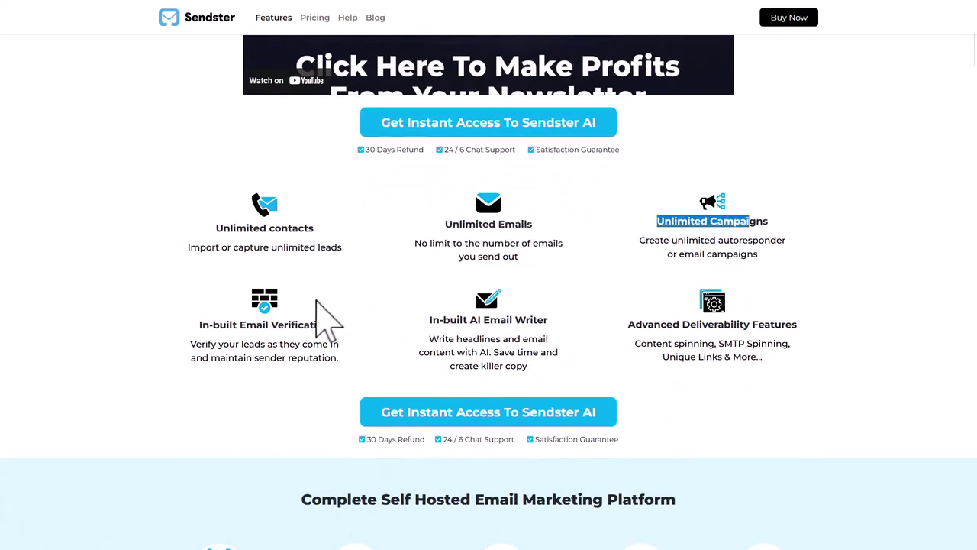
{"action": "left_click_drag", "start_coordinate": [219, 324], "coordinate": [314, 328]}
{"action": "left_click_drag", "start_coordinate": [432, 319], "coordinate": [545, 317]}
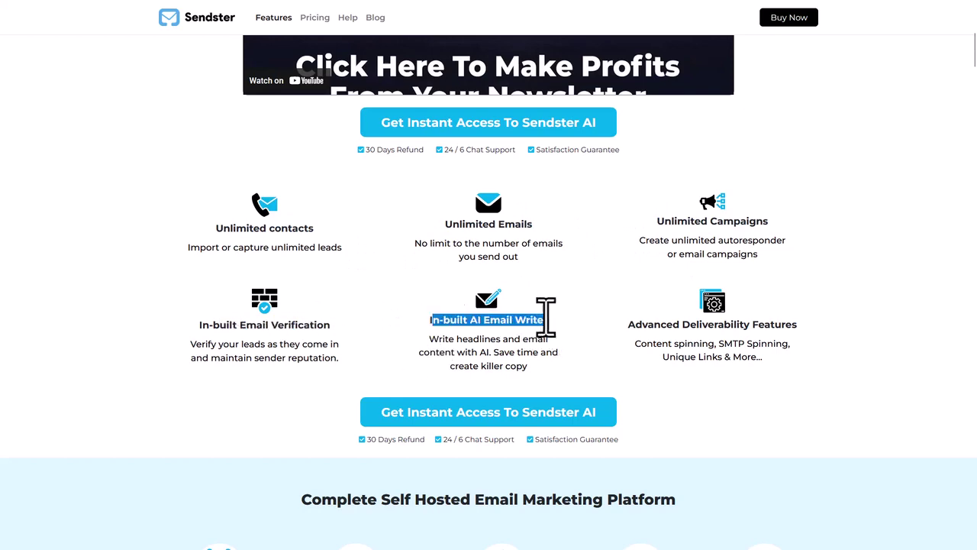
{"action": "left_click", "coordinate": [548, 319]}
{"action": "left_click_drag", "start_coordinate": [666, 324], "coordinate": [823, 336]}
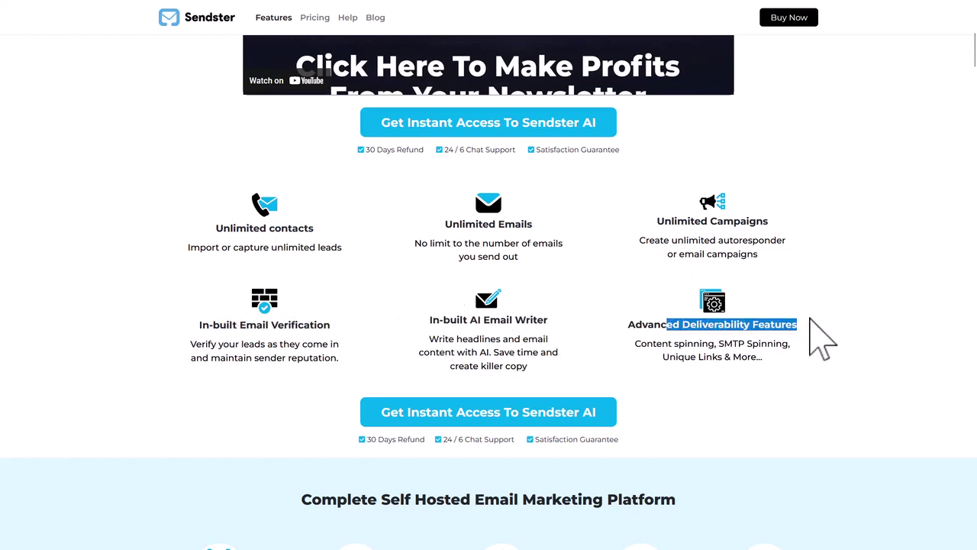
{"action": "left_click", "coordinate": [822, 335]}
- Examine the self-hosted platform section and the offer for sending 10,000 emails with Amazon SES and Sendster
{"action": "scroll", "coordinate": [414, 306], "scroll_direction": "down", "scroll_amount": 3}
{"action": "left_click_drag", "start_coordinate": [322, 291], "coordinate": [687, 301]}
{"action": "scroll", "coordinate": [578, 262], "scroll_direction": "down", "scroll_amount": 4}
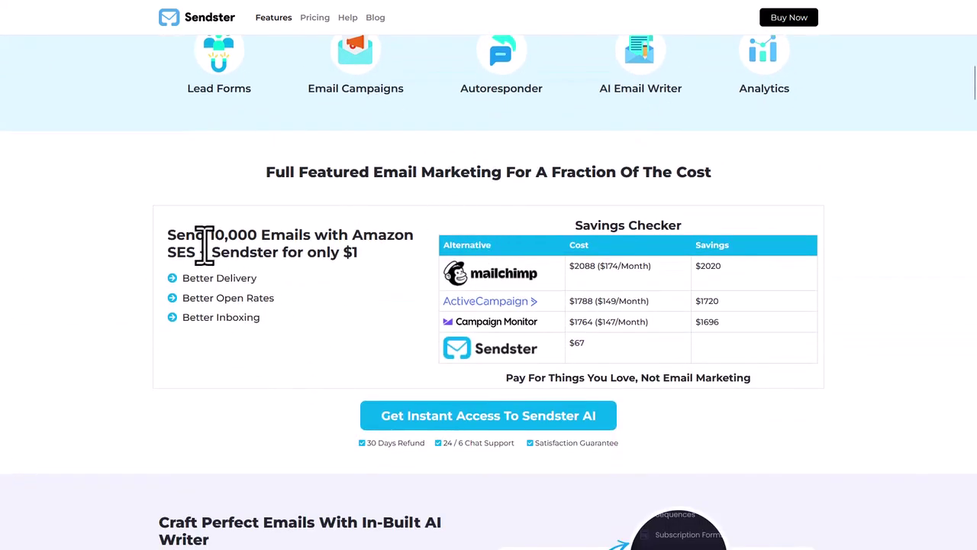
{"action": "left_click_drag", "start_coordinate": [206, 235], "coordinate": [161, 238]}
{"action": "left_click", "coordinate": [283, 257]}
{"action": "left_click", "coordinate": [330, 282]}
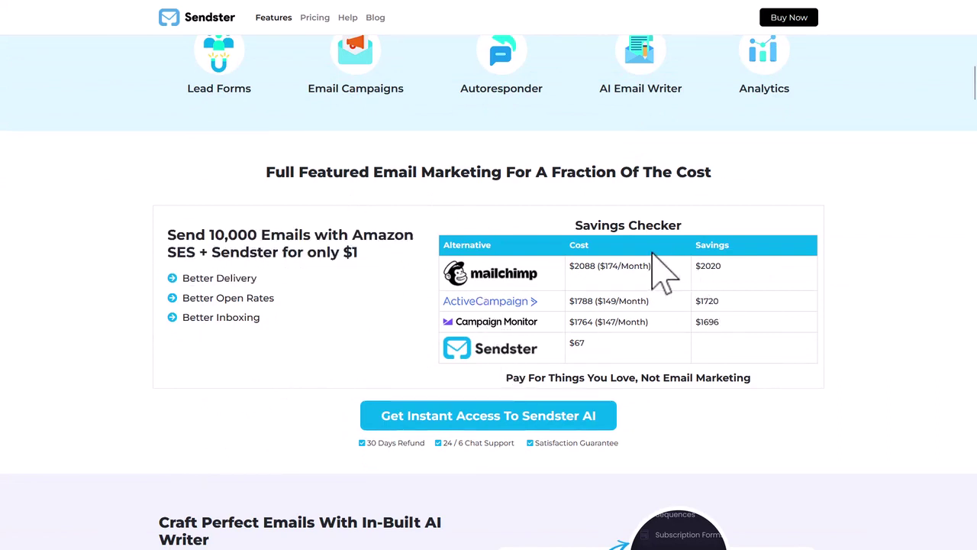
- Compare the costs and savings for Mailchimp, ActiveCampaign, Campaign Monitor and Sendster in the Savings Checker table
{"action": "left_click", "coordinate": [596, 269]}
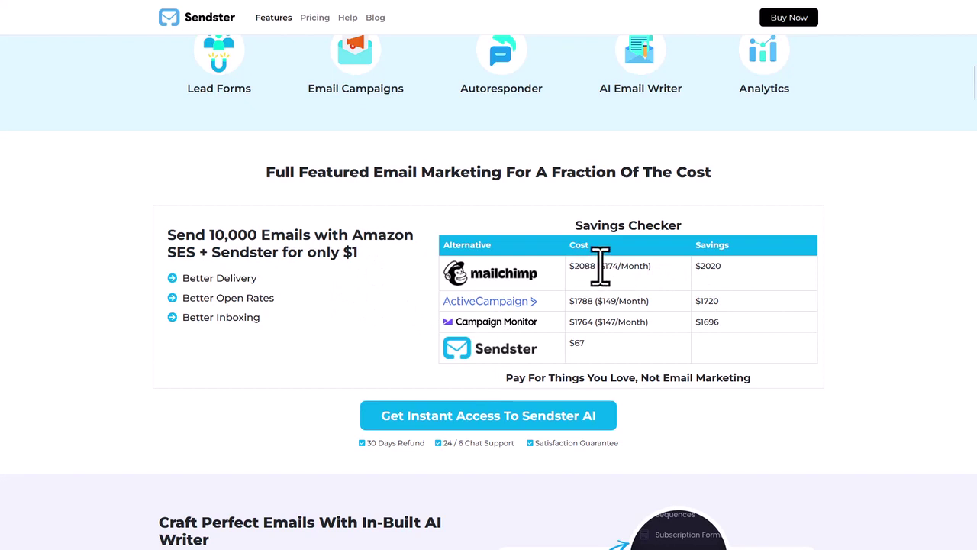
{"action": "left_click_drag", "start_coordinate": [604, 267], "coordinate": [628, 267]}
{"action": "left_click_drag", "start_coordinate": [607, 300], "coordinate": [619, 321]}
{"action": "left_click", "coordinate": [606, 264]}
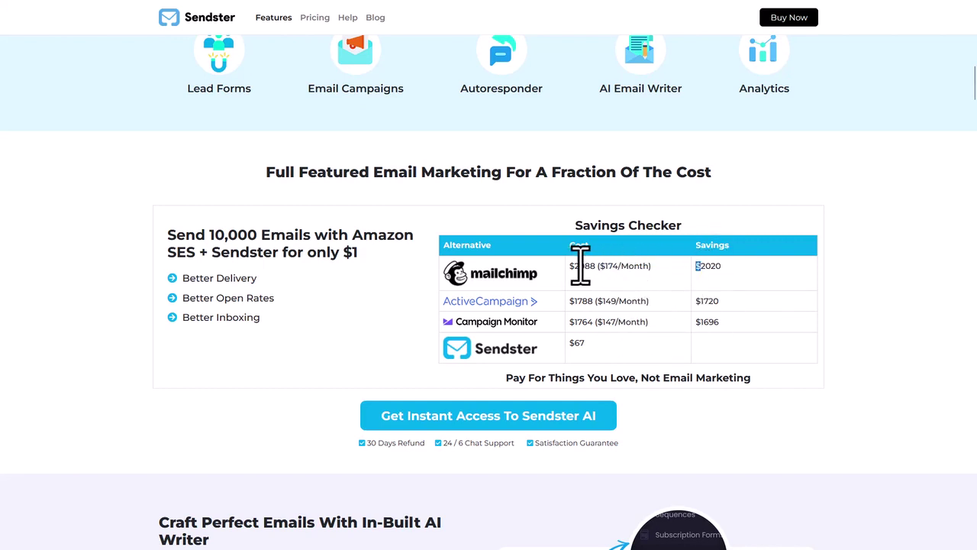
{"action": "left_click_drag", "start_coordinate": [580, 264], "coordinate": [589, 269]}
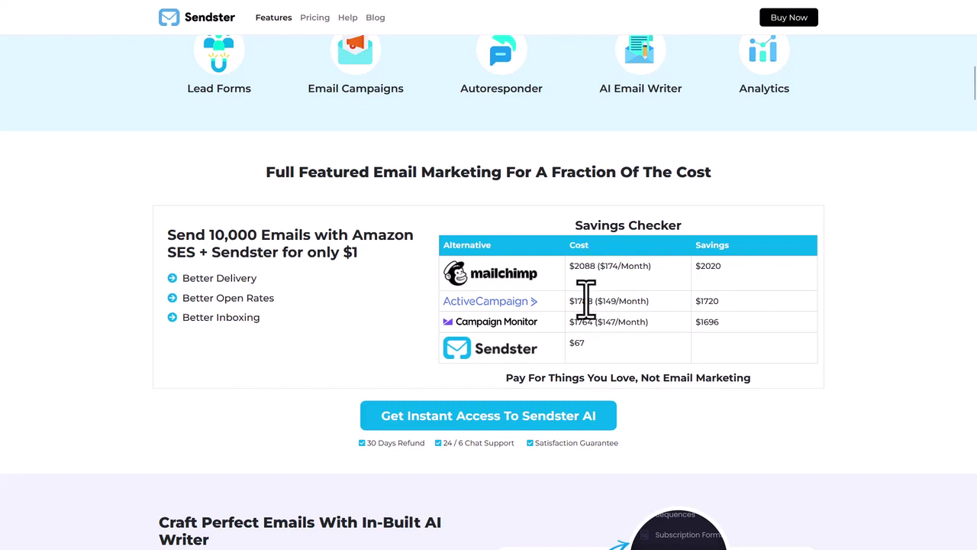
{"action": "double_click", "coordinate": [584, 301]}
{"action": "double_click", "coordinate": [584, 321]}
{"action": "double_click", "coordinate": [577, 265]}
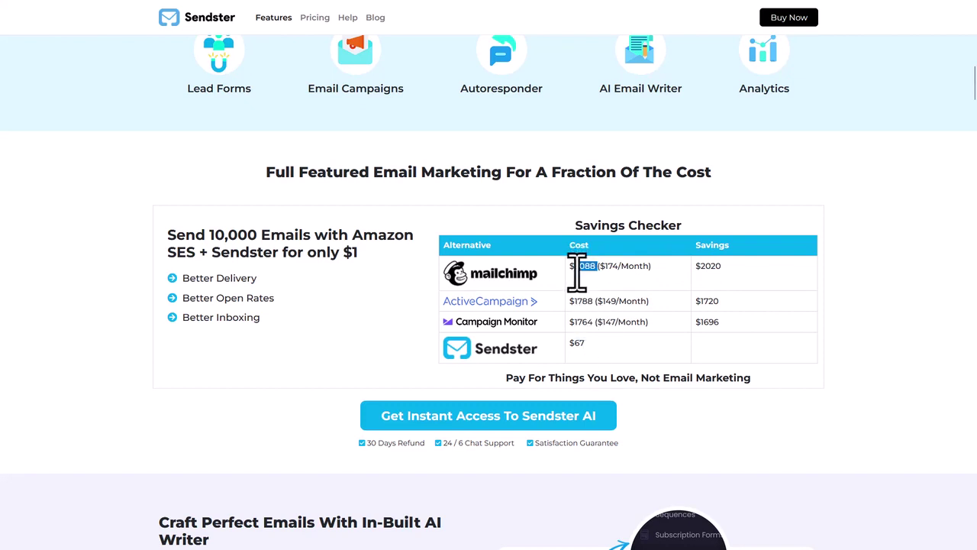
{"action": "left_click", "coordinate": [584, 304]}
{"action": "left_click", "coordinate": [580, 284]}
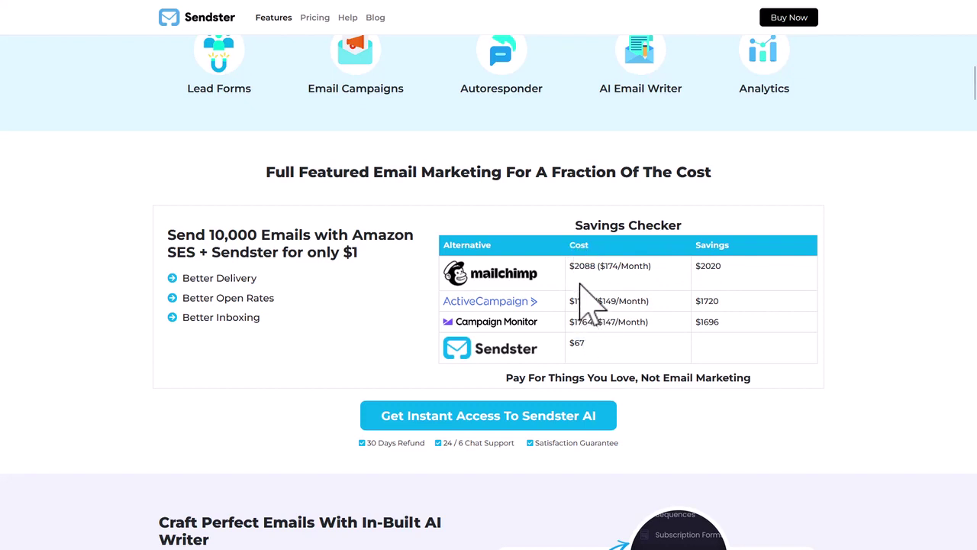
{"action": "left_click_drag", "start_coordinate": [580, 290], "coordinate": [741, 285]}
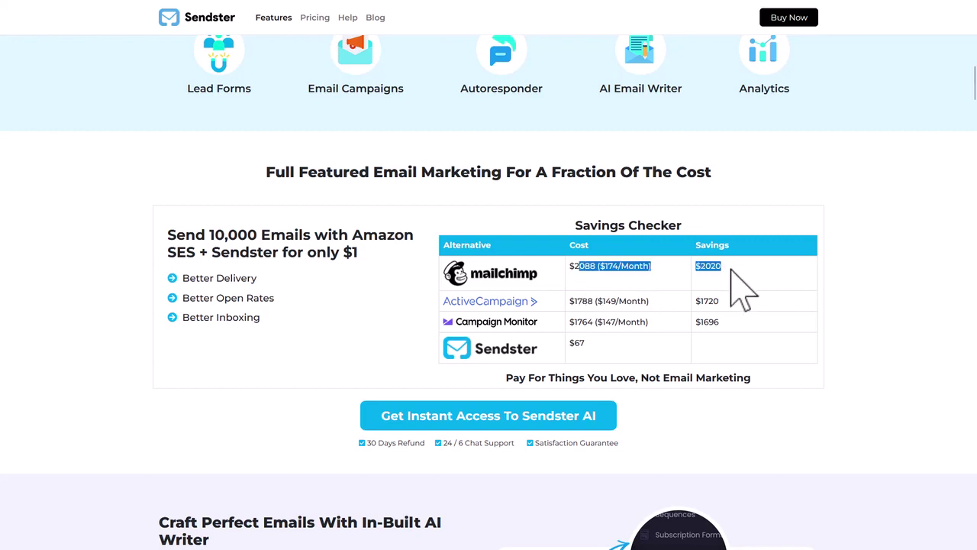
{"action": "left_click", "coordinate": [729, 298]}
{"action": "left_click_drag", "start_coordinate": [570, 343], "coordinate": [585, 343]}
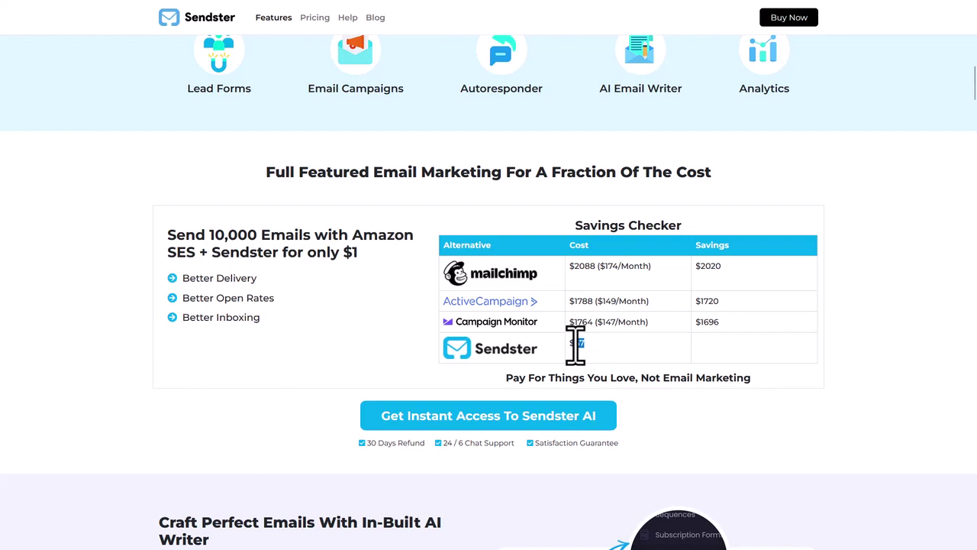
{"action": "left_click_drag", "start_coordinate": [574, 343], "coordinate": [586, 343]}
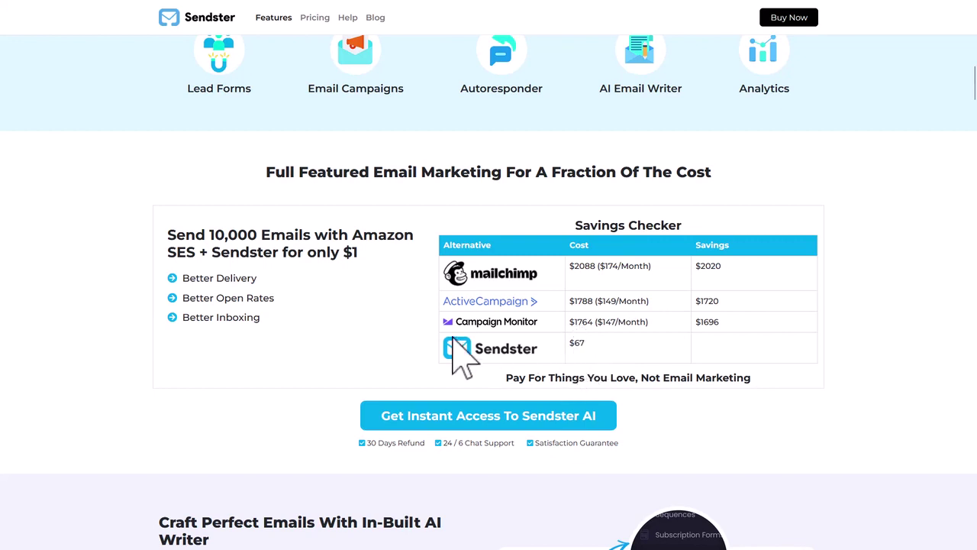
- Reread the 10,000-email Amazon SES offer beside the Savings Checker table
{"action": "left_click_drag", "start_coordinate": [177, 234], "coordinate": [248, 236]}
{"action": "triple_click", "coordinate": [283, 246]}
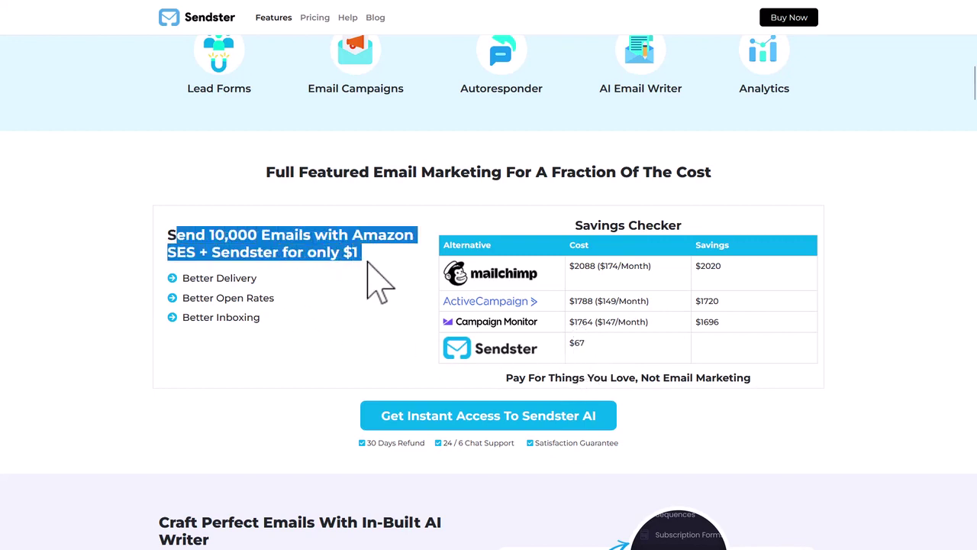
{"action": "left_click_drag", "start_coordinate": [377, 279], "coordinate": [176, 233]}
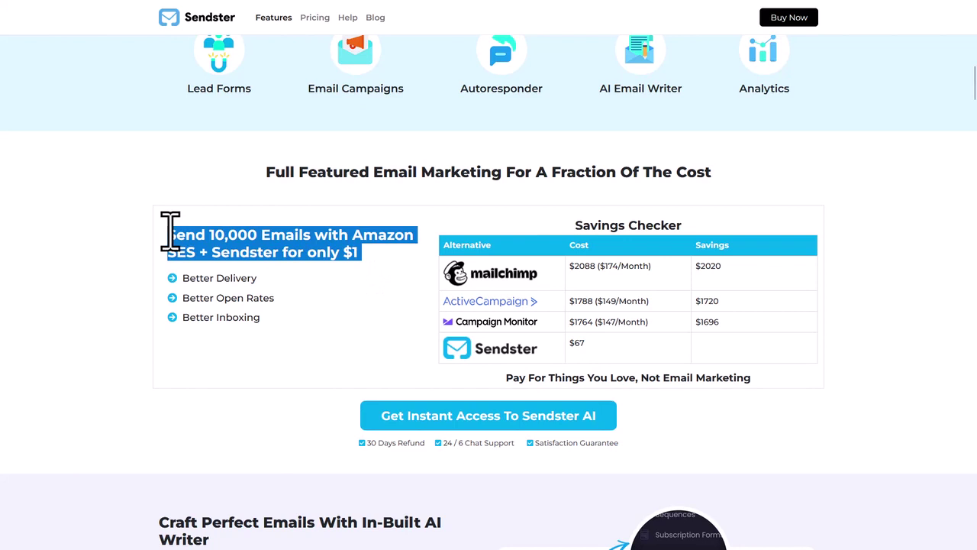
{"action": "left_click", "coordinate": [357, 289]}
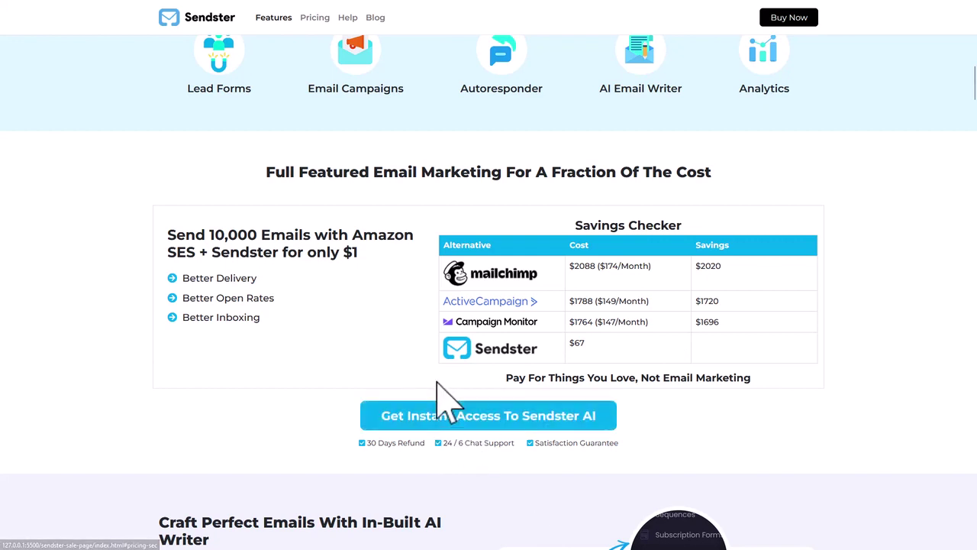
- Return to the Complete Self Hosted Email Marketing Platform section and examine its heading
{"action": "scroll", "coordinate": [497, 399], "scroll_direction": "up", "scroll_amount": 3}
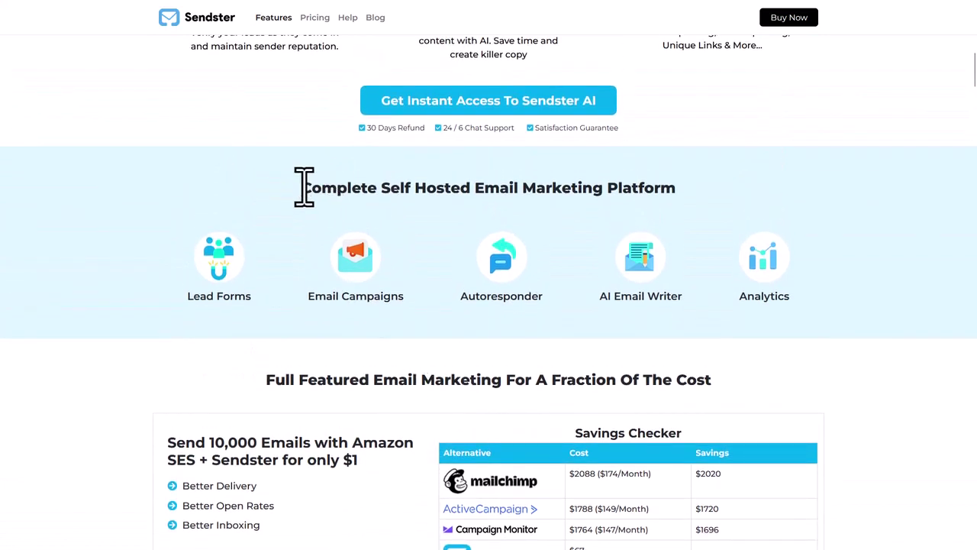
{"action": "left_click_drag", "start_coordinate": [302, 188], "coordinate": [690, 181]}
{"action": "left_click", "coordinate": [691, 181]}
{"action": "scroll", "coordinate": [514, 383], "scroll_direction": "down", "scroll_amount": 1}
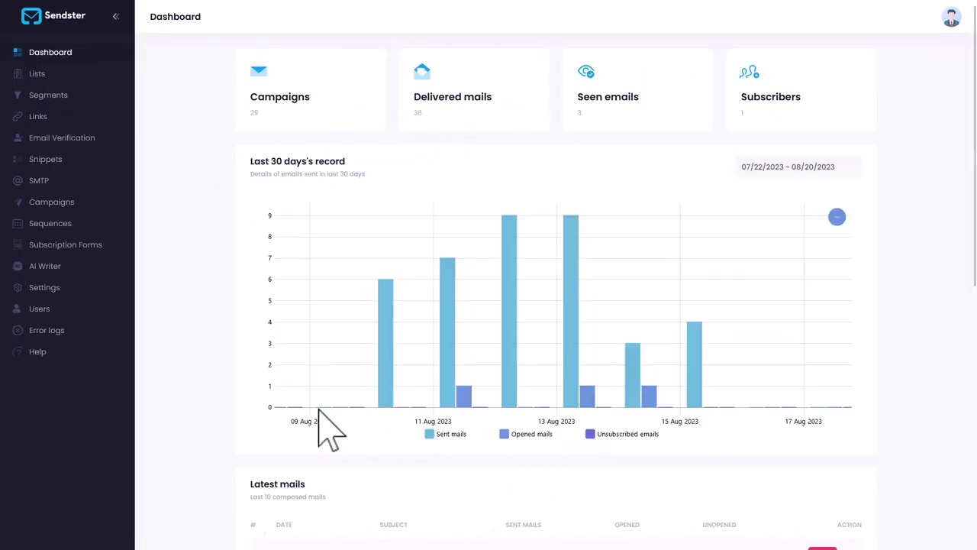
- Examine the dashboard's 30-day email record chart and the table of latest mails
{"action": "mouse_move", "coordinate": [446, 313]}
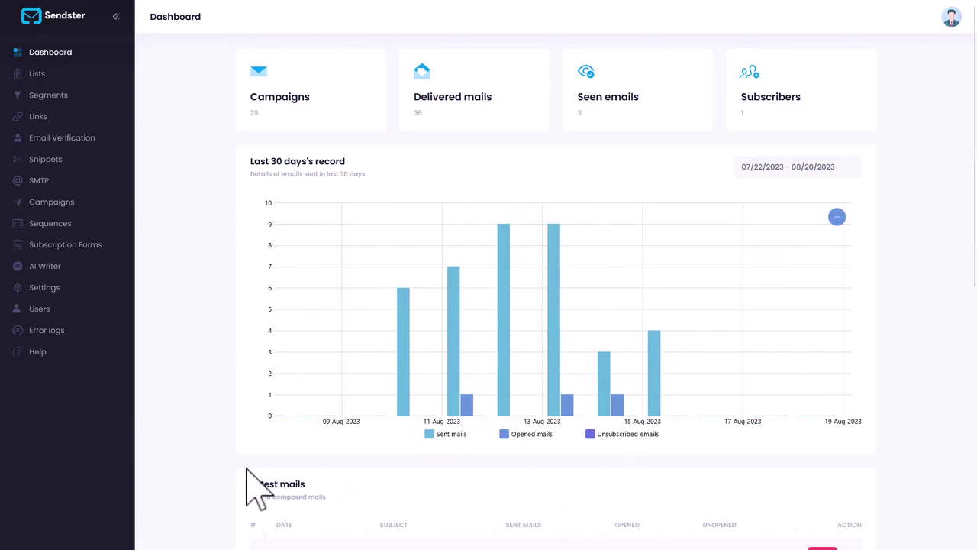
{"action": "scroll", "coordinate": [962, 408], "scroll_direction": "down", "scroll_amount": 5}
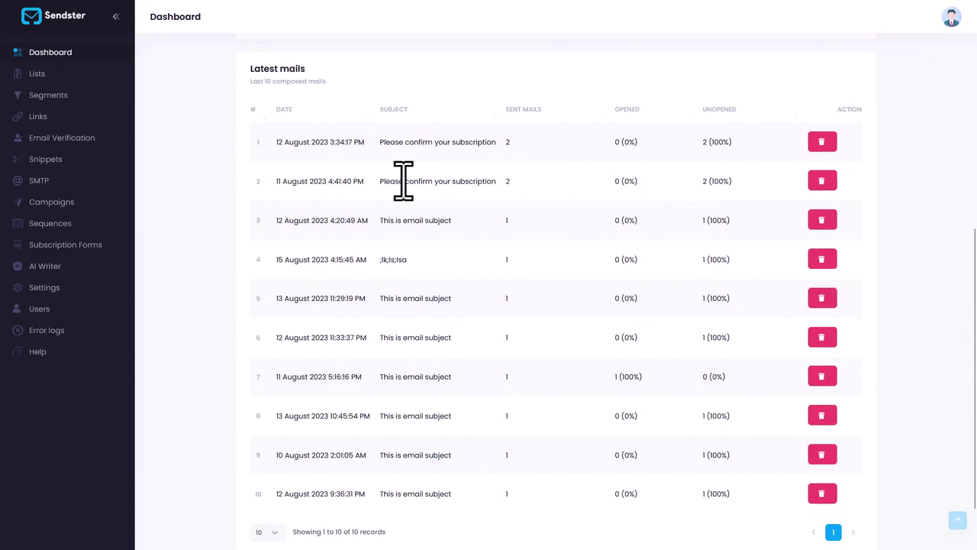
{"action": "scroll", "coordinate": [505, 245], "scroll_direction": "down", "scroll_amount": 1}
{"action": "scroll", "coordinate": [505, 246], "scroll_direction": "down", "scroll_amount": 1}
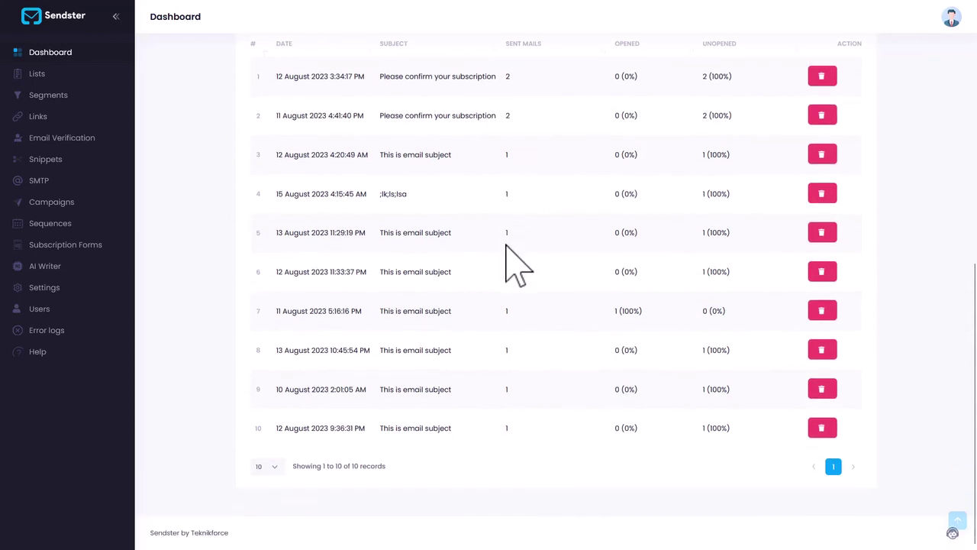
{"action": "scroll", "coordinate": [145, 263], "scroll_direction": "up", "scroll_amount": 3}
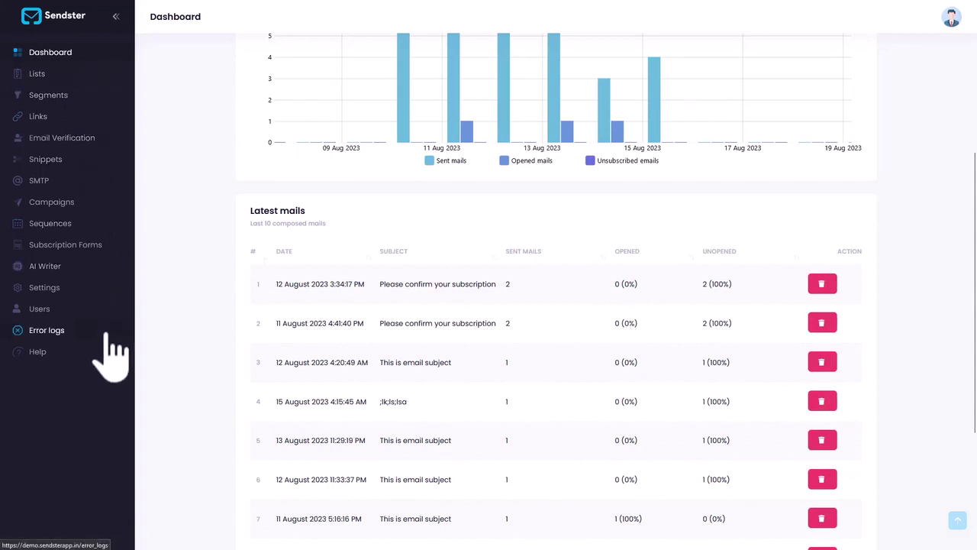
- Open the Friday deals list for editing and review its details, opt-in types, verification option and leads section
{"action": "left_click", "coordinate": [45, 74]}
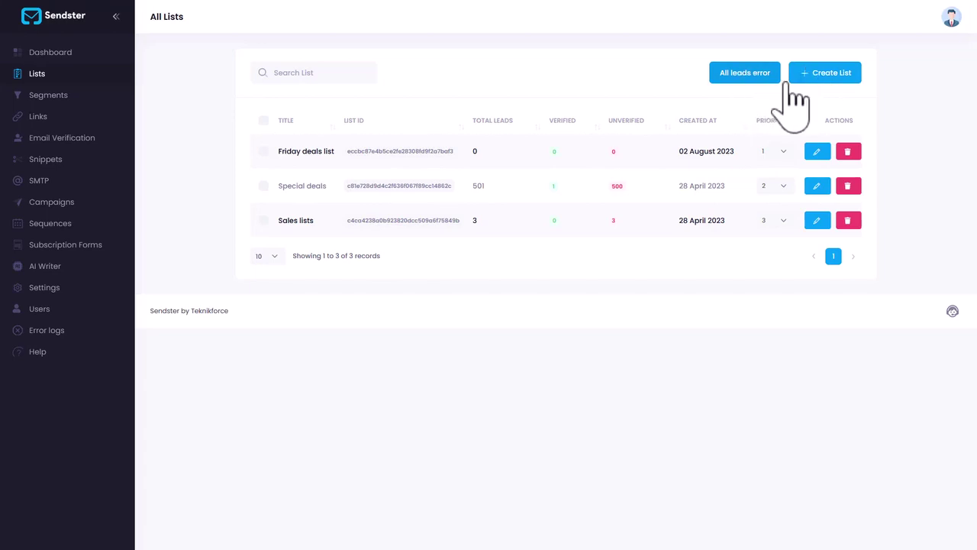
{"action": "left_click", "coordinate": [816, 152]}
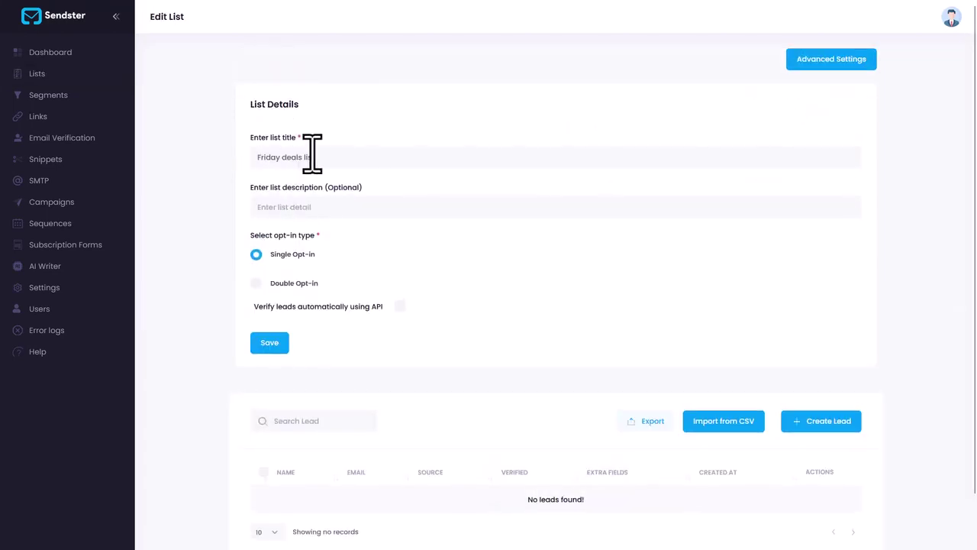
{"action": "scroll", "coordinate": [297, 275], "scroll_direction": "down", "scroll_amount": 1}
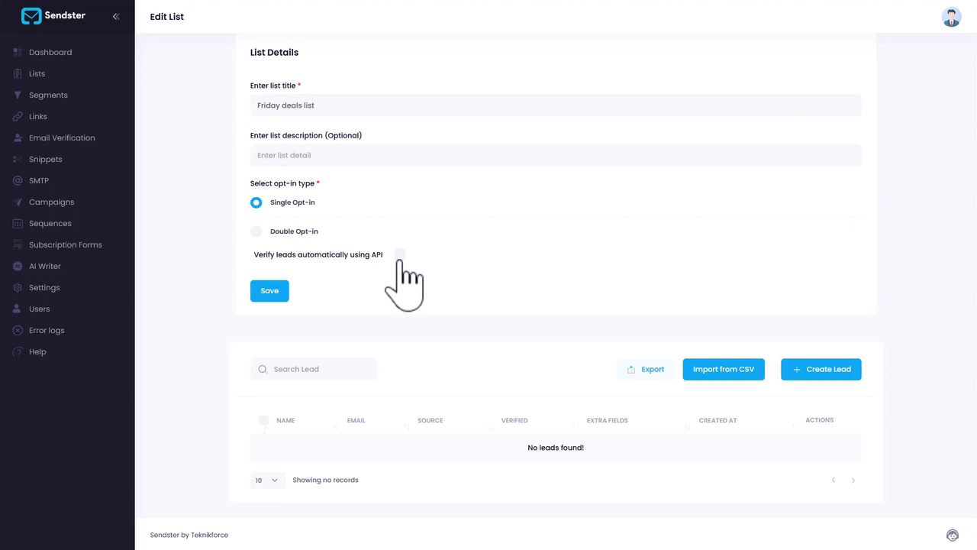
{"action": "scroll", "coordinate": [409, 274], "scroll_direction": "down", "scroll_amount": 1}
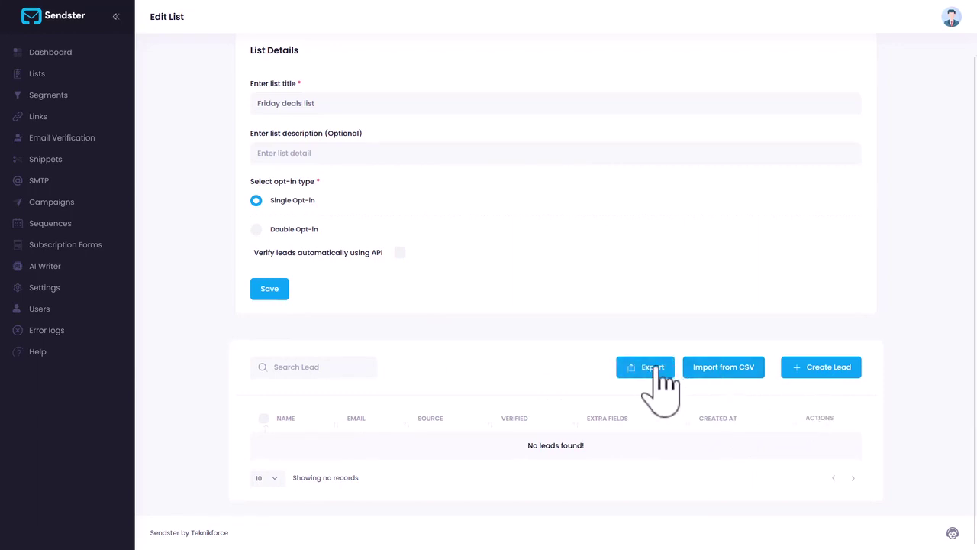
- Open the lead creation form for the Friday deals list, review its fields, and close it without adding a lead
{"action": "left_click", "coordinate": [813, 374]}
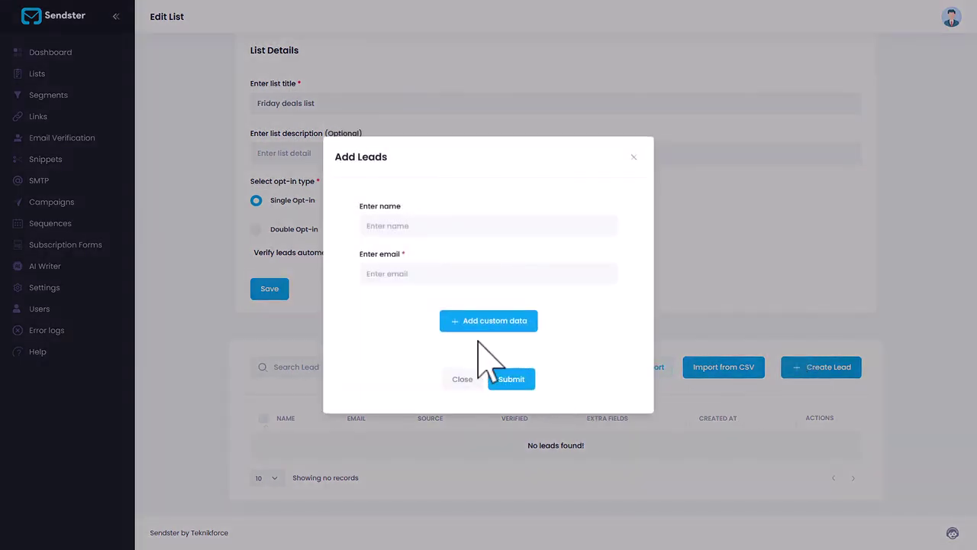
{"action": "left_click", "coordinate": [432, 275]}
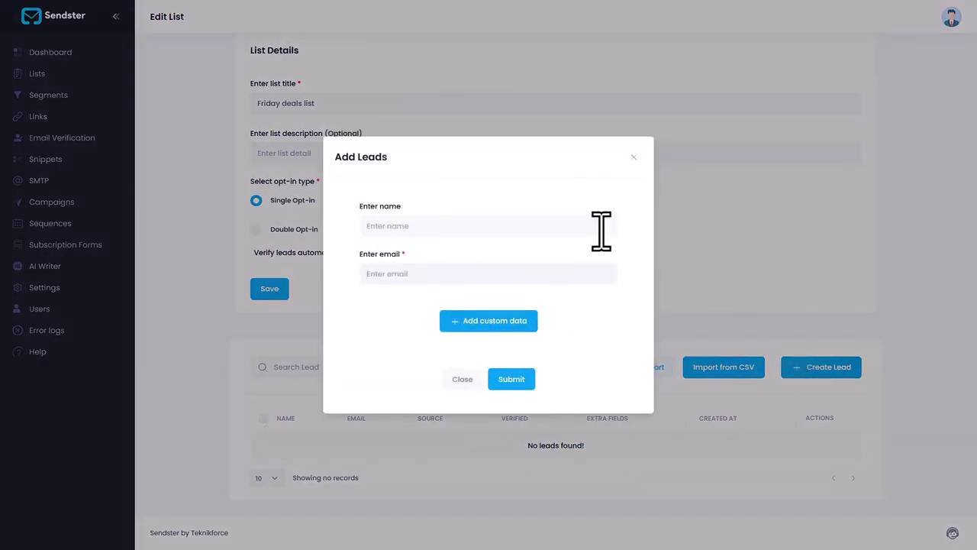
{"action": "left_click", "coordinate": [634, 158]}
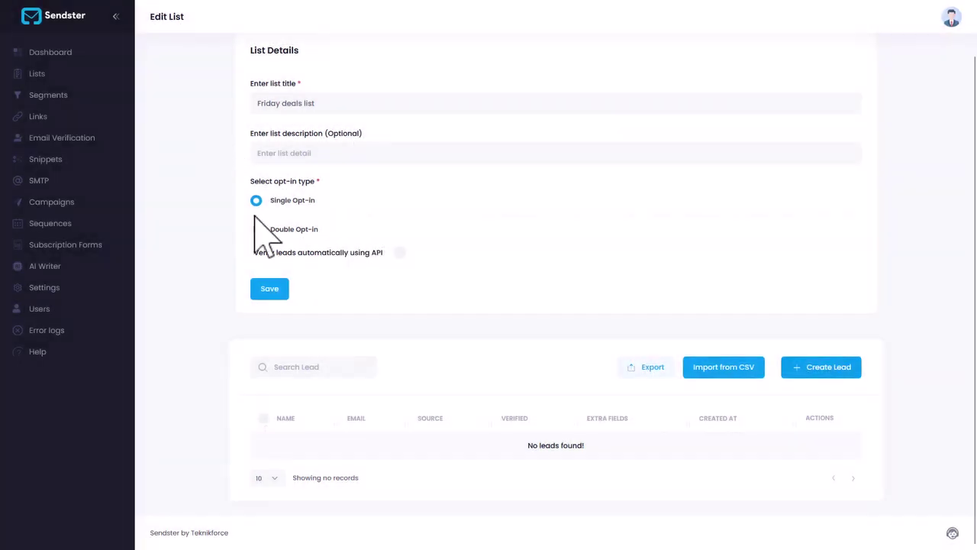
- Go to the segments overview and open the existing name-based segment for editing
{"action": "left_click", "coordinate": [61, 98]}
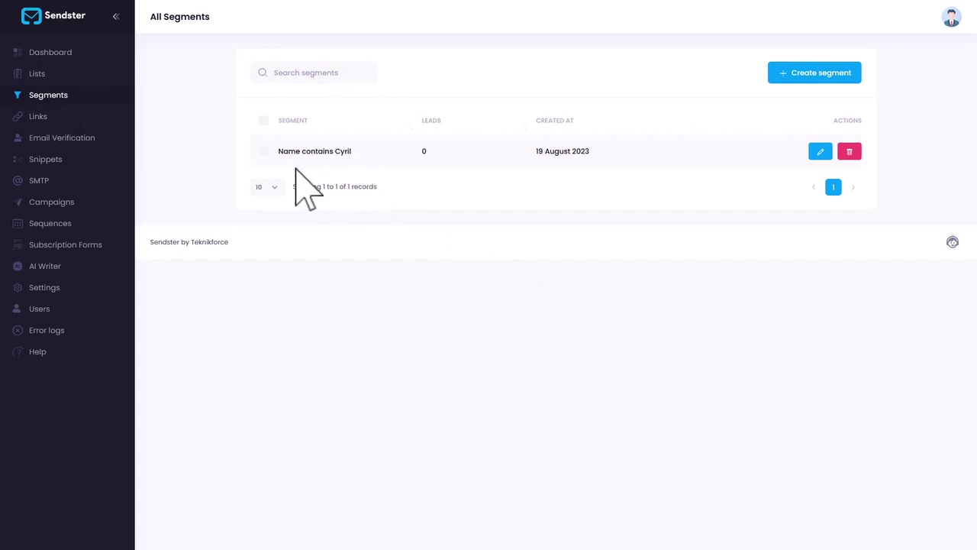
{"action": "left_click_drag", "start_coordinate": [284, 151], "coordinate": [371, 163]}
{"action": "left_click", "coordinate": [371, 164]}
{"action": "left_click_drag", "start_coordinate": [287, 157], "coordinate": [344, 163]}
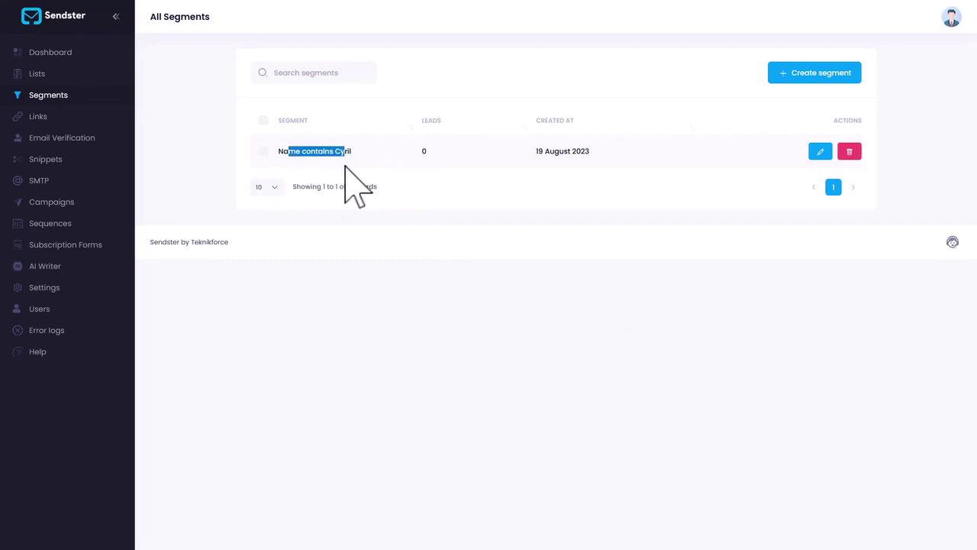
{"action": "left_click", "coordinate": [819, 151]}
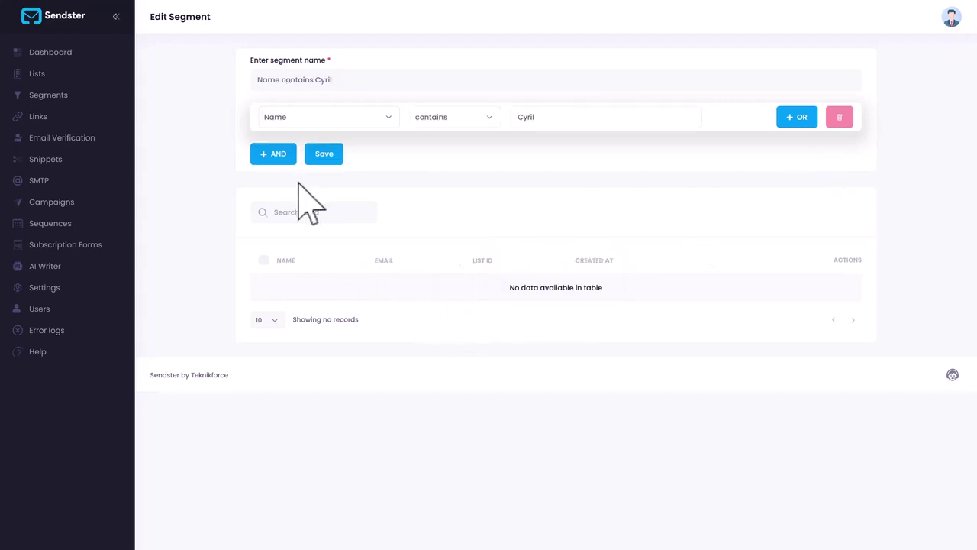
- Add three empty AND conditions to the segment and check the field choices in the first new condition
{"action": "left_click", "coordinate": [282, 160]}
{"action": "left_click", "coordinate": [264, 196]}
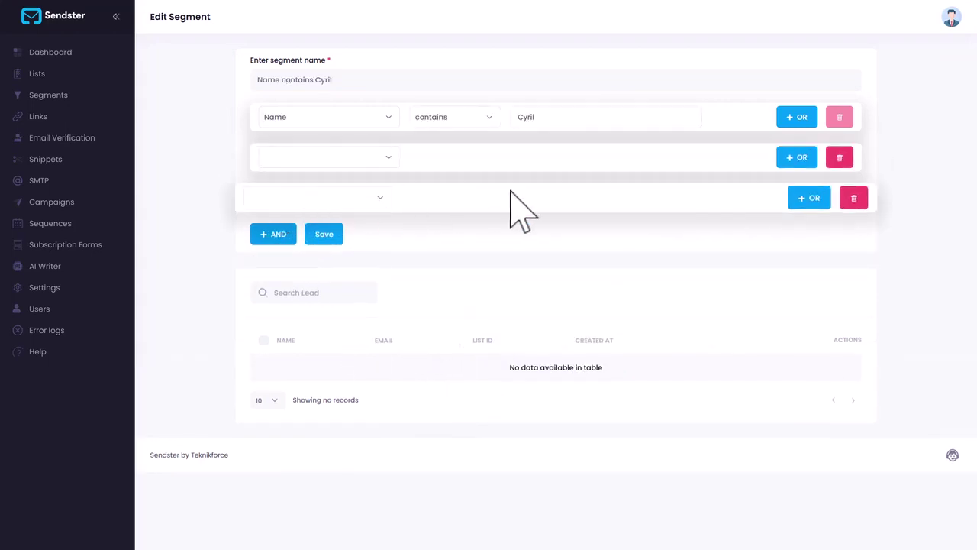
{"action": "left_click", "coordinate": [272, 235]}
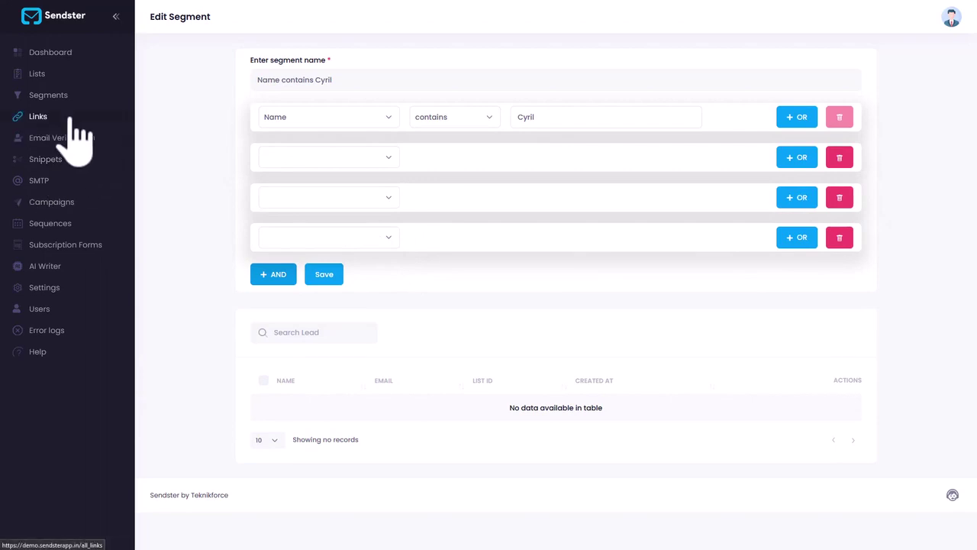
{"action": "left_click", "coordinate": [365, 157]}
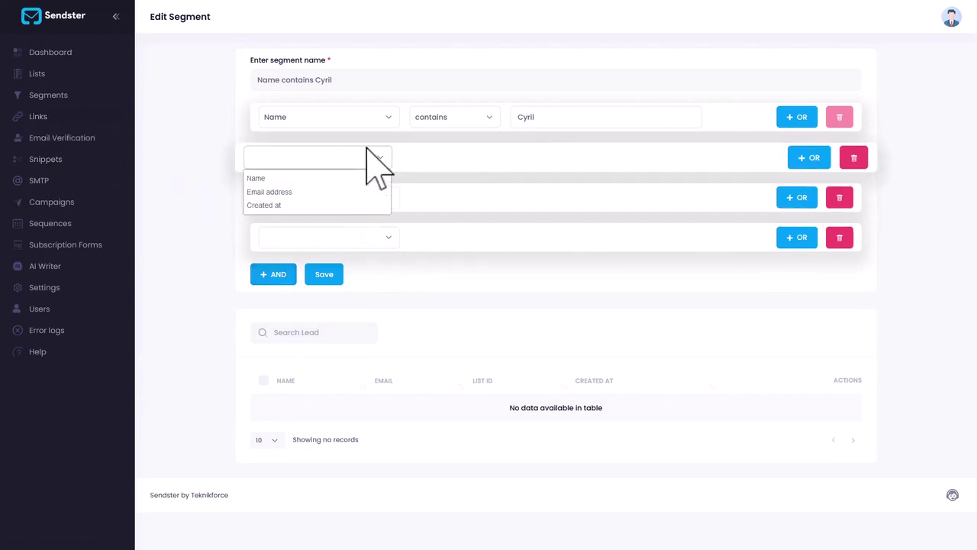
{"action": "left_click", "coordinate": [439, 122]}
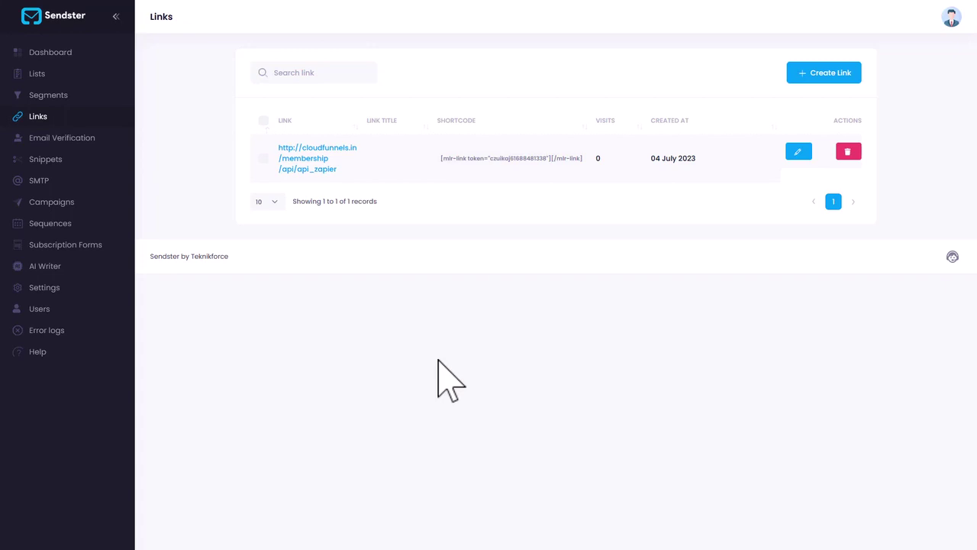
- Review the Email Verification, Snippets and SMTP overviews
{"action": "left_click", "coordinate": [96, 142]}
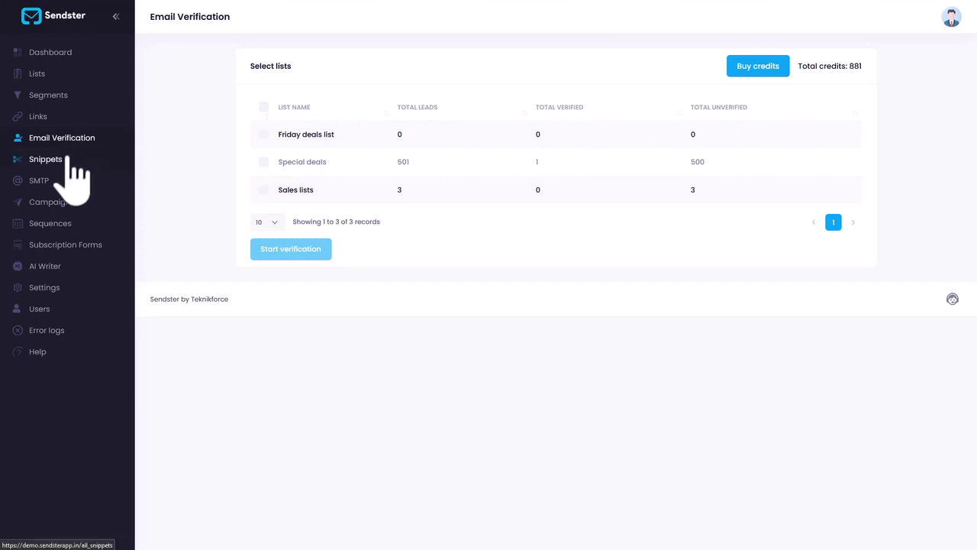
{"action": "left_click", "coordinate": [70, 159]}
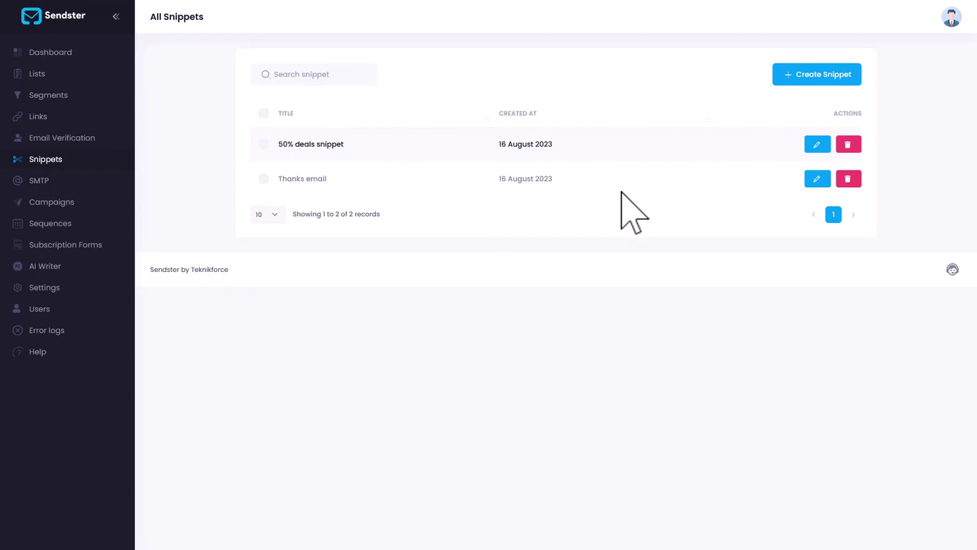
{"action": "left_click", "coordinate": [69, 184]}
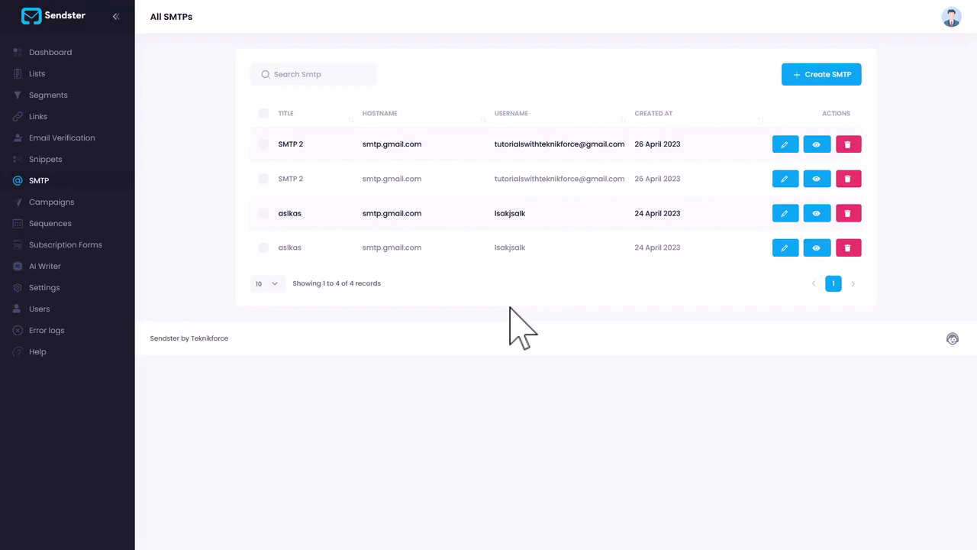
- Start a new campaign titled "Garden Growth Formula" with the subject "Is your garden dead? Feed their growth with my garden formulation"
{"action": "left_click", "coordinate": [44, 204]}
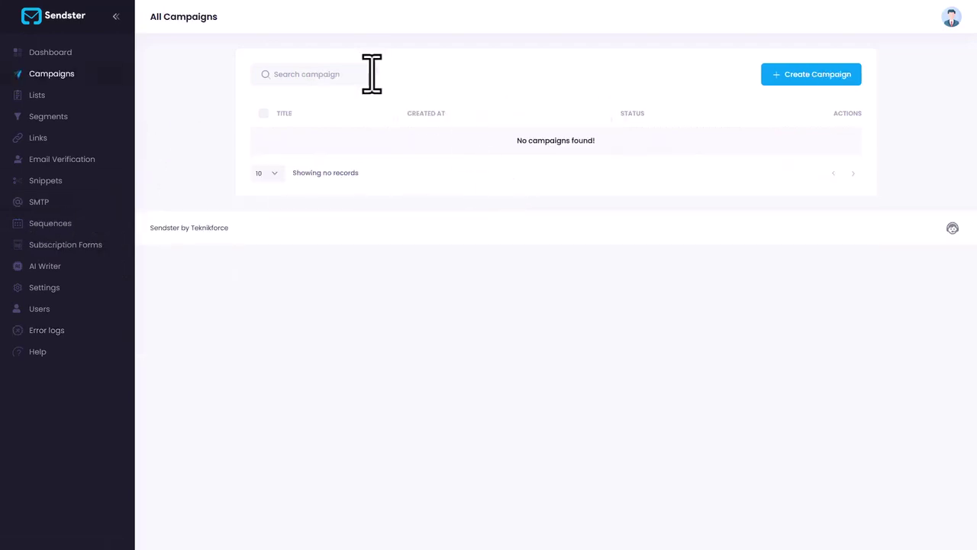
{"action": "left_click", "coordinate": [796, 76]}
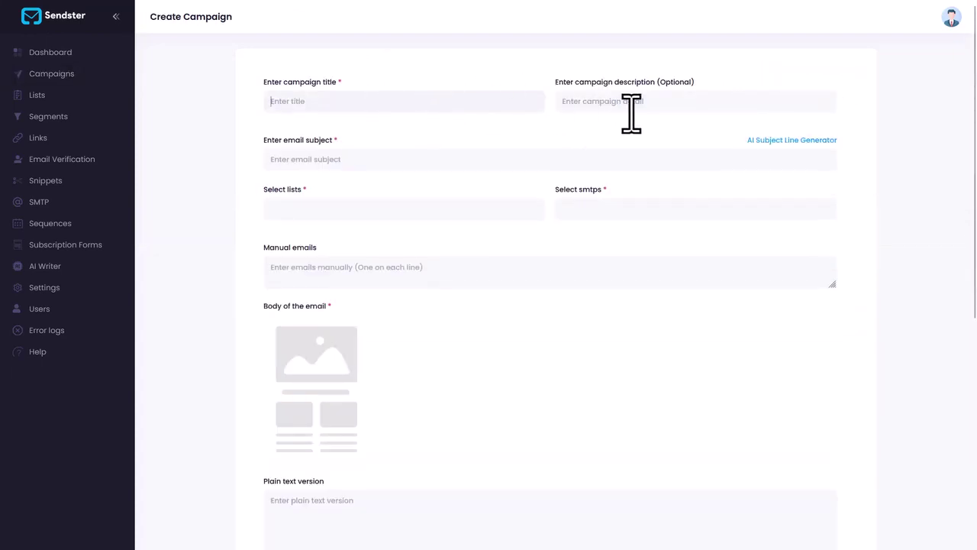
{"action": "left_click", "coordinate": [353, 158]}
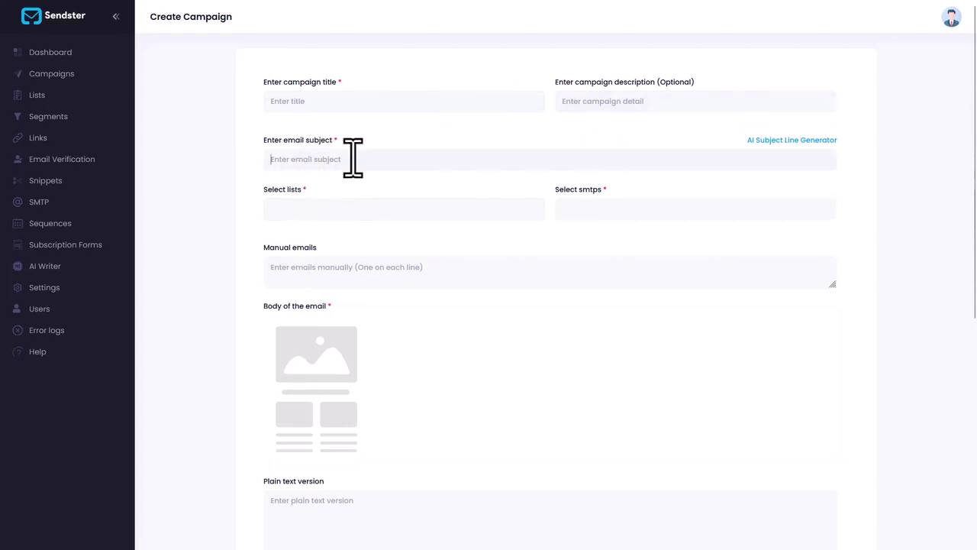
{"action": "scroll", "coordinate": [349, 221], "scroll_direction": "down", "scroll_amount": 2}
{"action": "scroll", "coordinate": [374, 183], "scroll_direction": "up", "scroll_amount": 2}
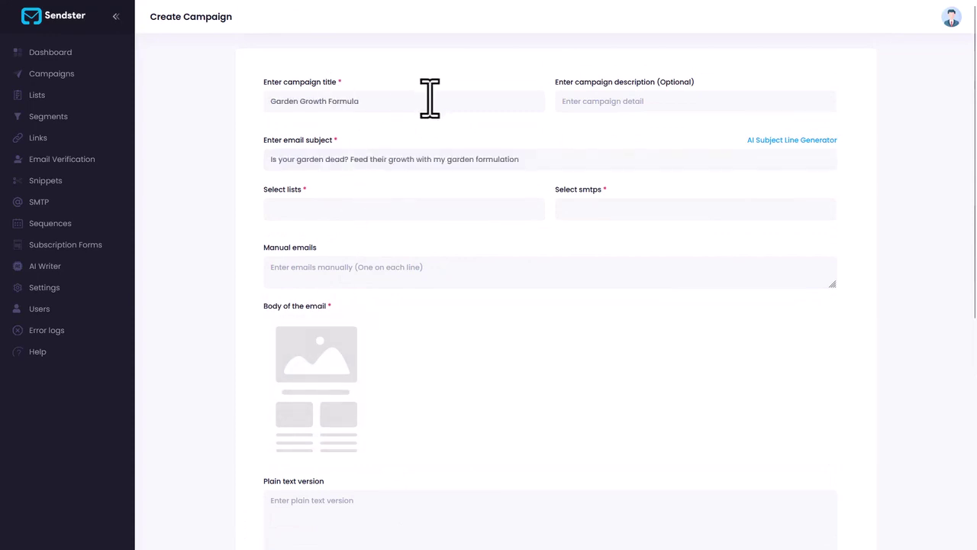
{"action": "left_click", "coordinate": [427, 99]}
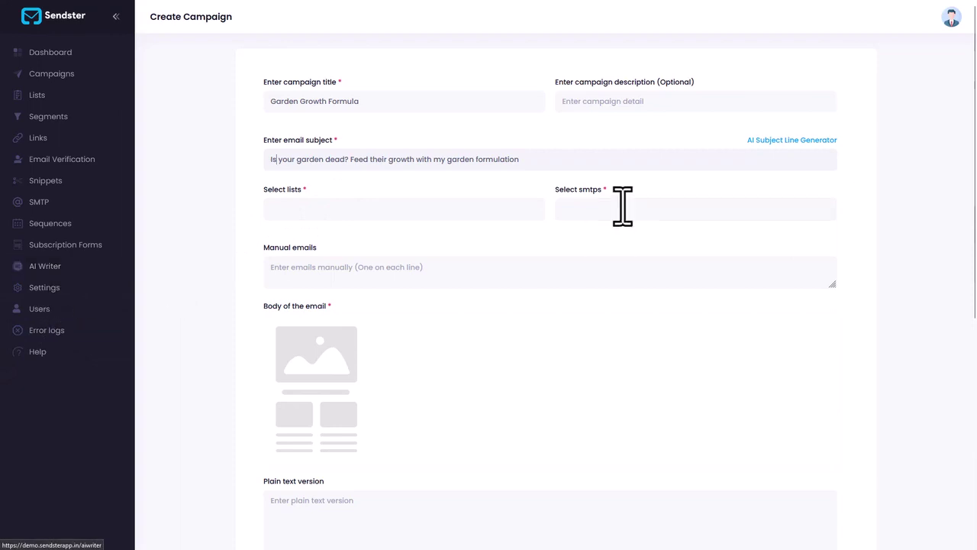
- Generate AI subject line ideas and use "Revitalize your garden's growth with my unique formulation" as the email subject
{"action": "left_click_drag", "start_coordinate": [549, 169], "coordinate": [518, 155]}
{"action": "left_click", "coordinate": [265, 160]}
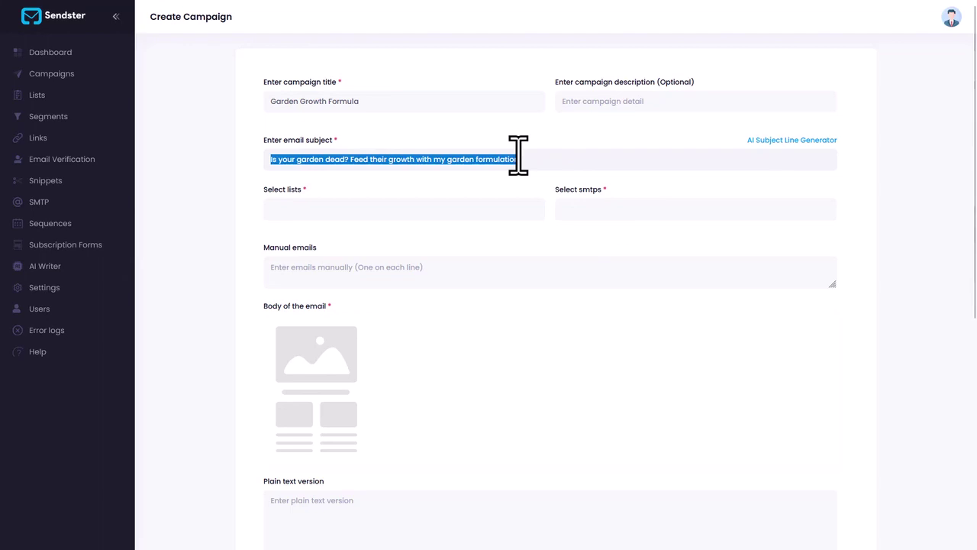
{"action": "left_click", "coordinate": [522, 158]}
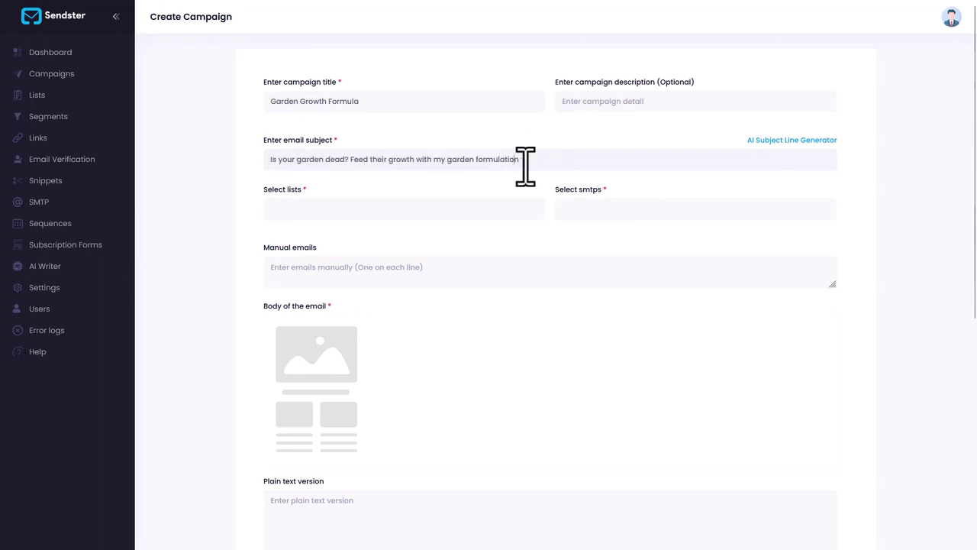
{"action": "left_click", "coordinate": [809, 141]}
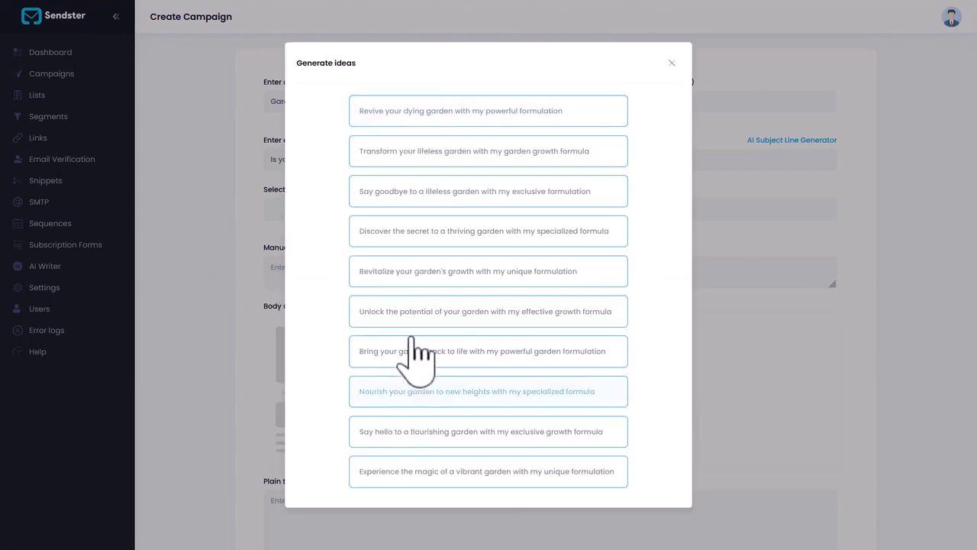
{"action": "left_click", "coordinate": [412, 275]}
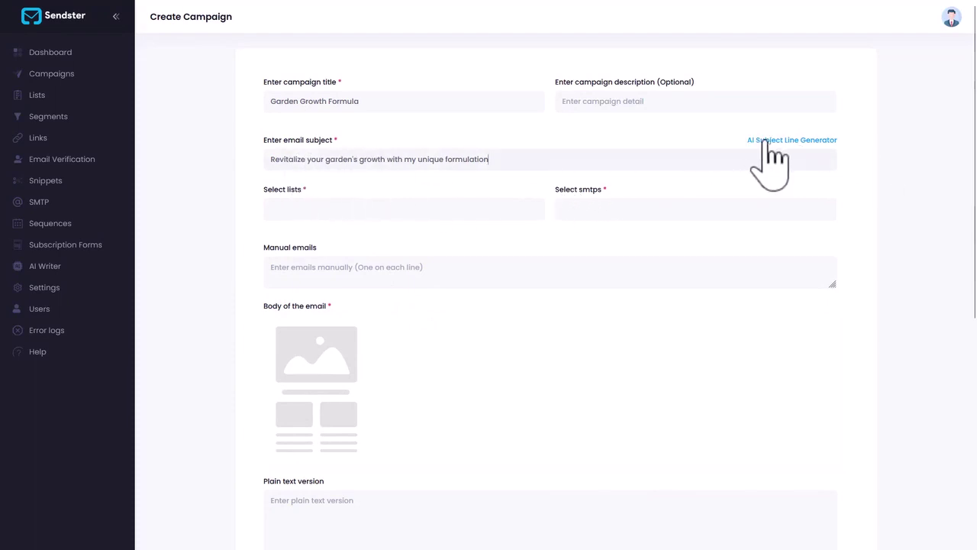
- Assign the Friday deals list and Special deals lists and the Sendster App SMTP to the campaign
{"action": "left_click", "coordinate": [464, 214]}
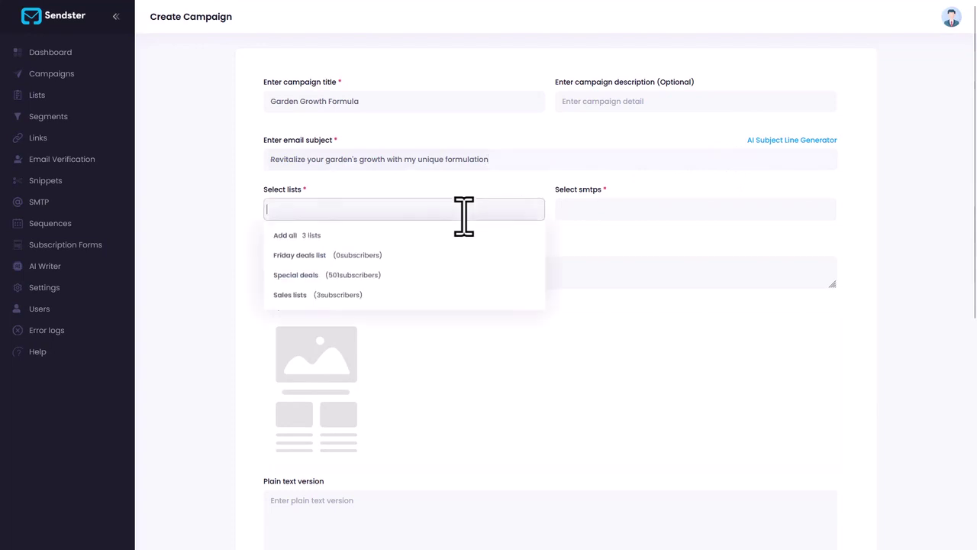
{"action": "left_click", "coordinate": [330, 258]}
{"action": "left_click", "coordinate": [343, 255]}
{"action": "left_click", "coordinate": [623, 210]}
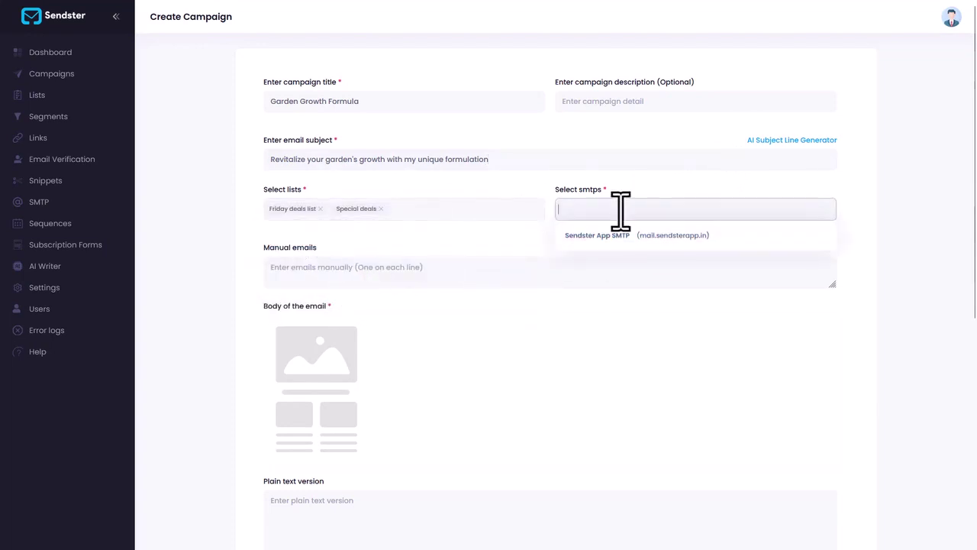
{"action": "left_click", "coordinate": [615, 242]}
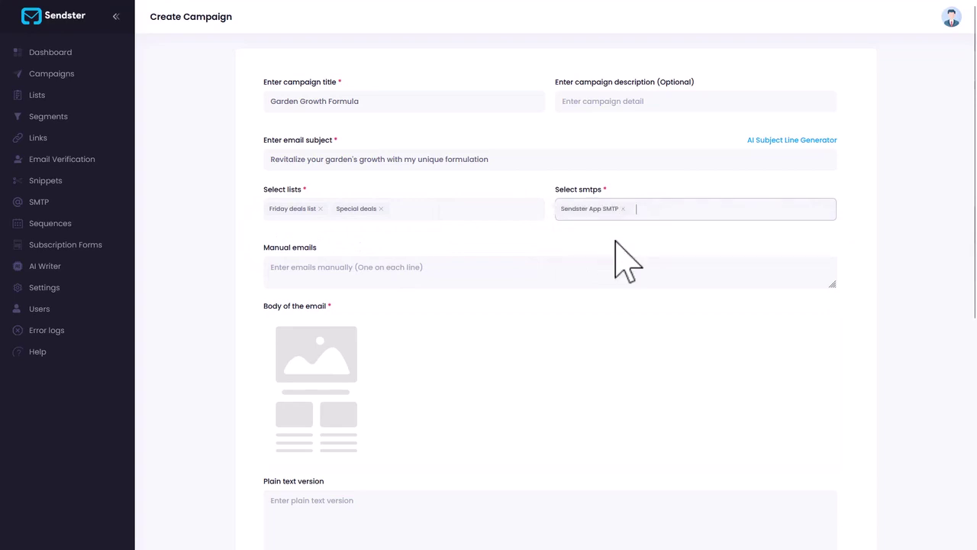
{"action": "left_click", "coordinate": [577, 230]}
{"action": "left_click", "coordinate": [641, 206]}
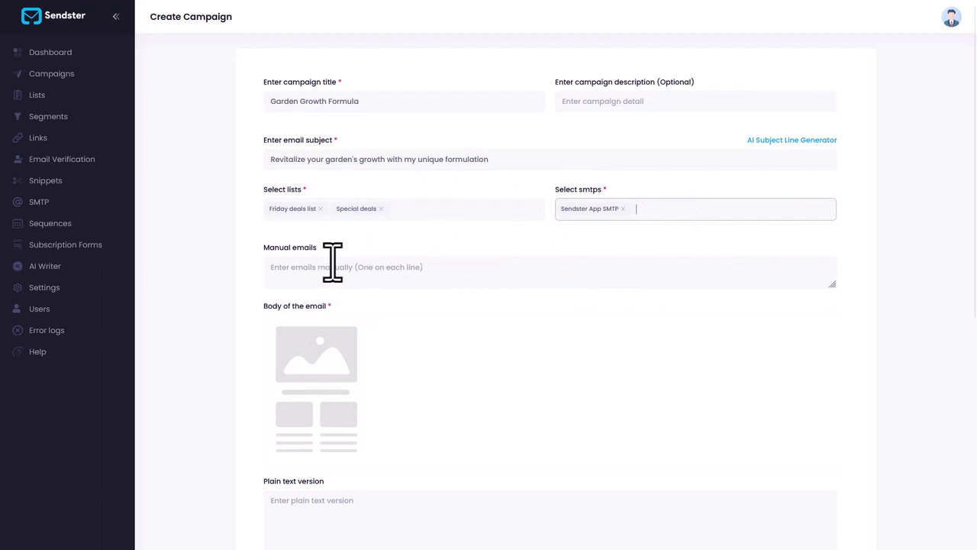
- Look over the manual emails field and browse the predesigned templates for the campaign's email body
{"action": "left_click", "coordinate": [333, 268]}
{"action": "scroll", "coordinate": [335, 229], "scroll_direction": "down", "scroll_amount": 1}
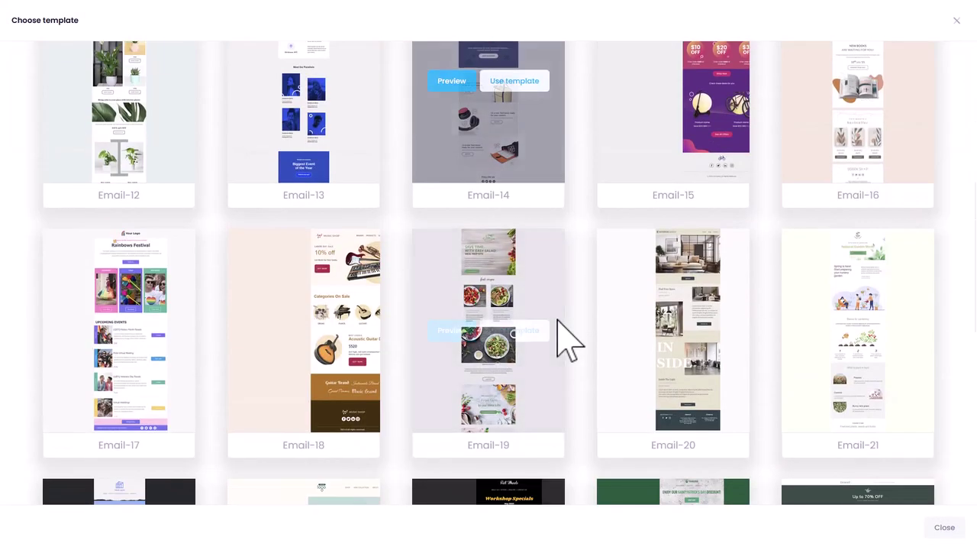
{"action": "scroll", "coordinate": [564, 340], "scroll_direction": "down", "scroll_amount": 5}
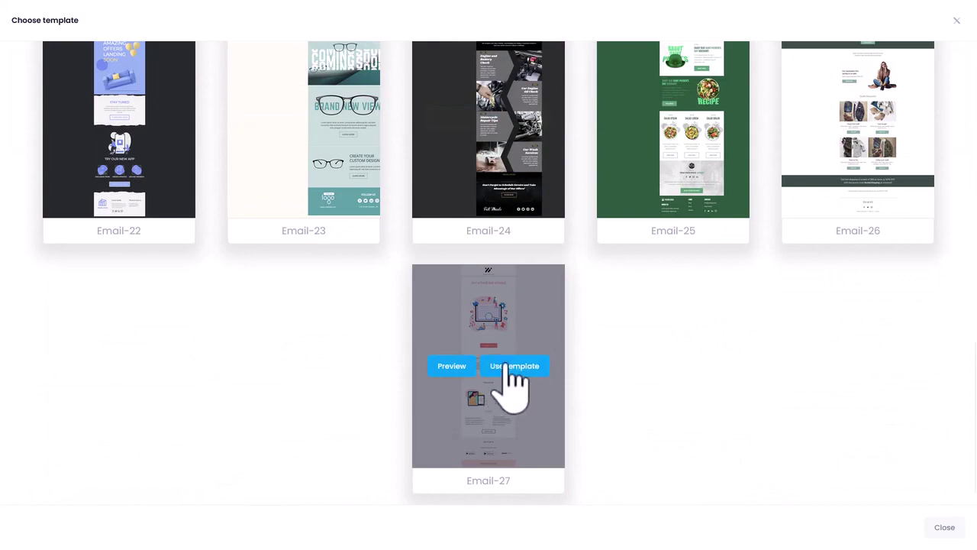
{"action": "scroll", "coordinate": [556, 313], "scroll_direction": "up", "scroll_amount": 10}
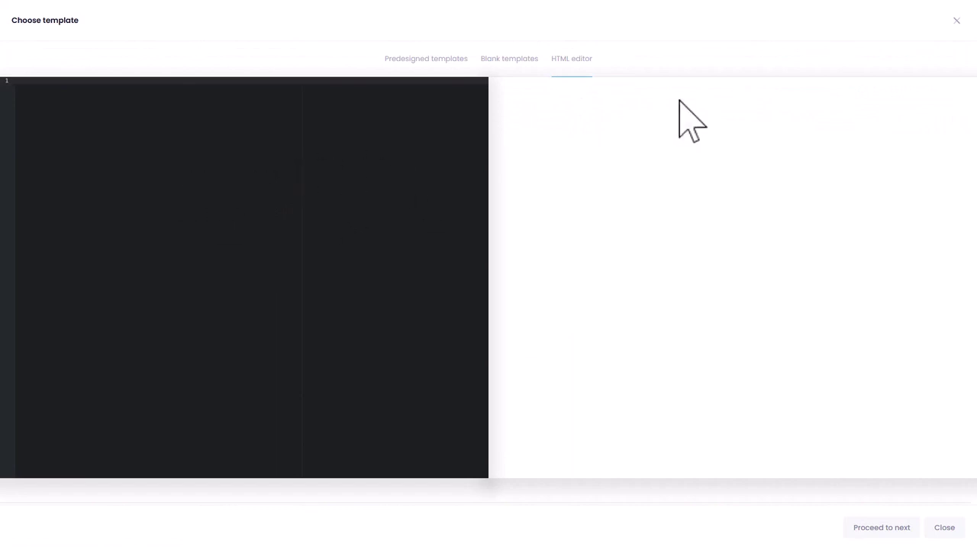
- Load the Blank-2 template into the email body's design editor, then leave the editor without saving
{"action": "left_click", "coordinate": [525, 63]}
{"action": "mouse_move", "coordinate": [725, 317]}
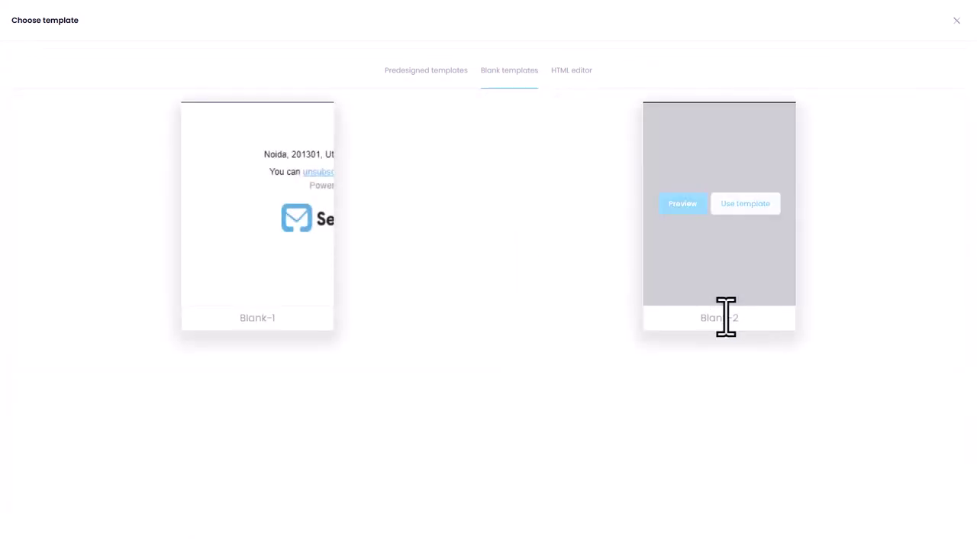
{"action": "left_click", "coordinate": [721, 208]}
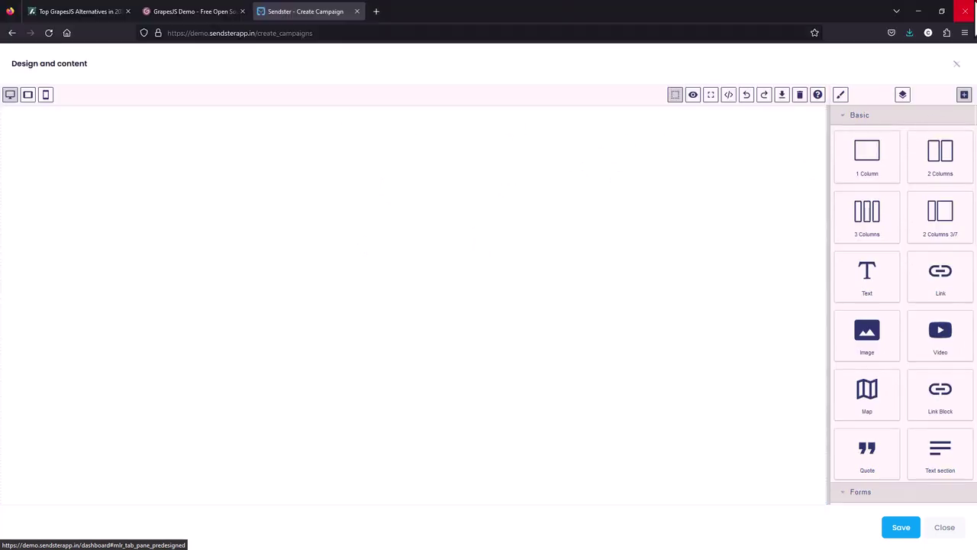
{"action": "mouse_move", "coordinate": [954, 23]}
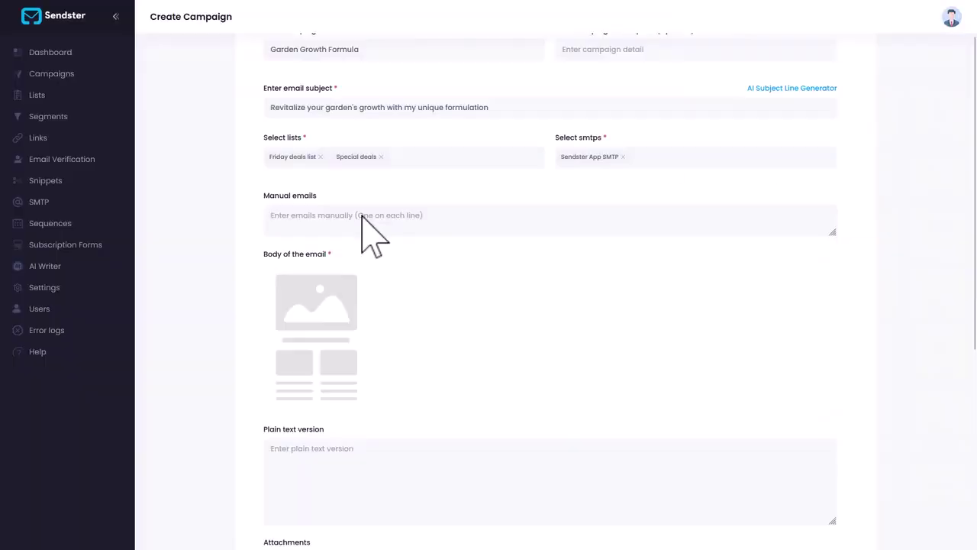
- Open the AI Writer from the campaign's email body to write the email
{"action": "mouse_move", "coordinate": [312, 338]}
{"action": "scroll", "coordinate": [312, 338], "scroll_direction": "down", "scroll_amount": 1}
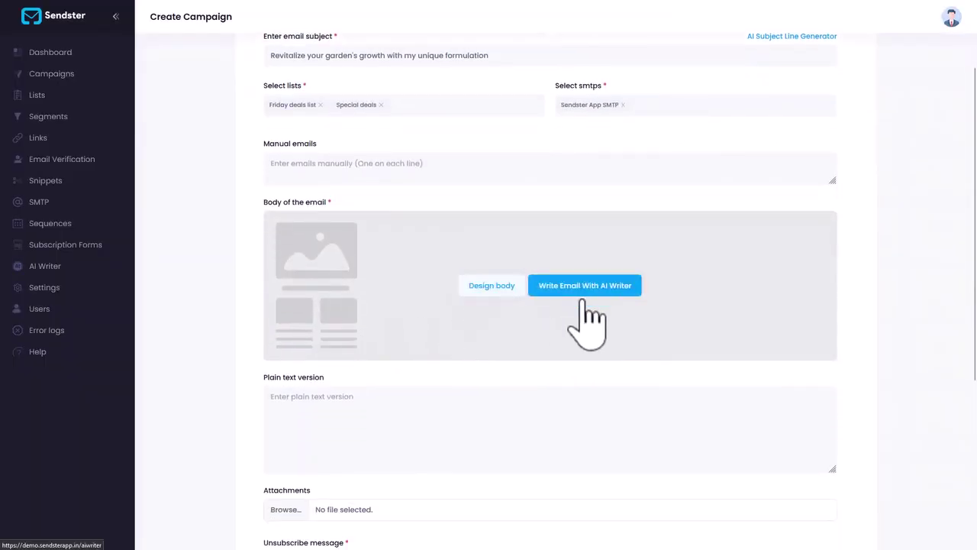
{"action": "mouse_move", "coordinate": [574, 311]}
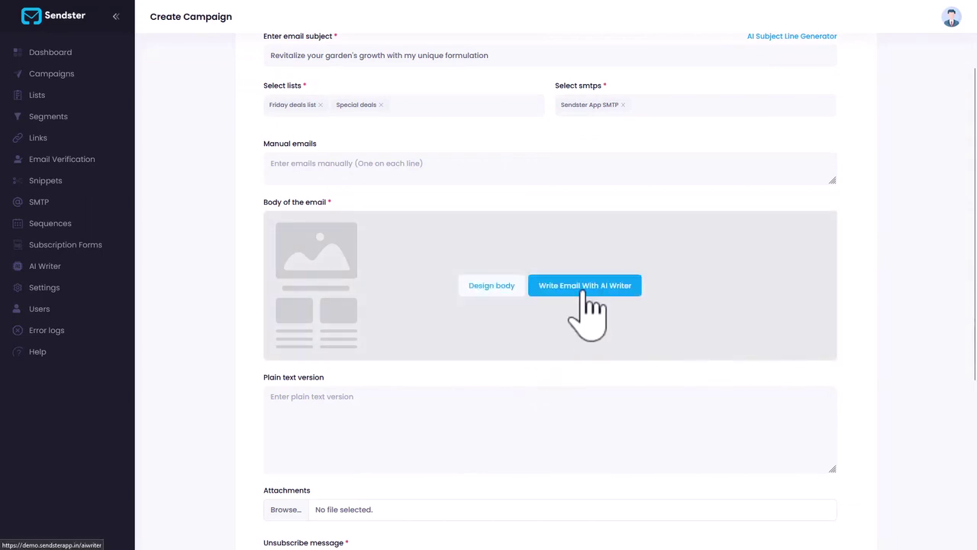
{"action": "left_click", "coordinate": [586, 287]}
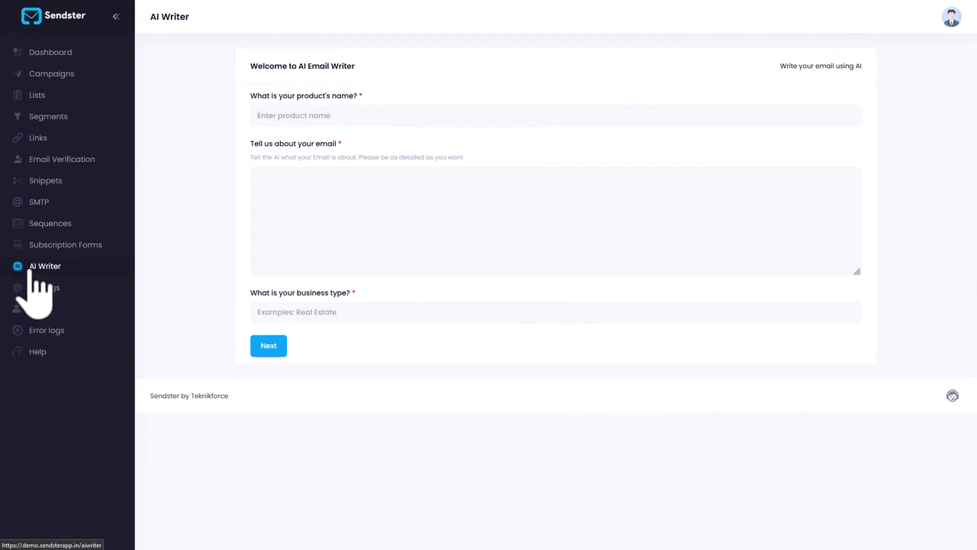
- Enter Garden Growth Formula as the product name and describe the email: a 24-hour $10 discount off $60, linking bad gardens to unhappiness
{"action": "left_click", "coordinate": [335, 115]}
{"action": "type", "text": "Gar"}
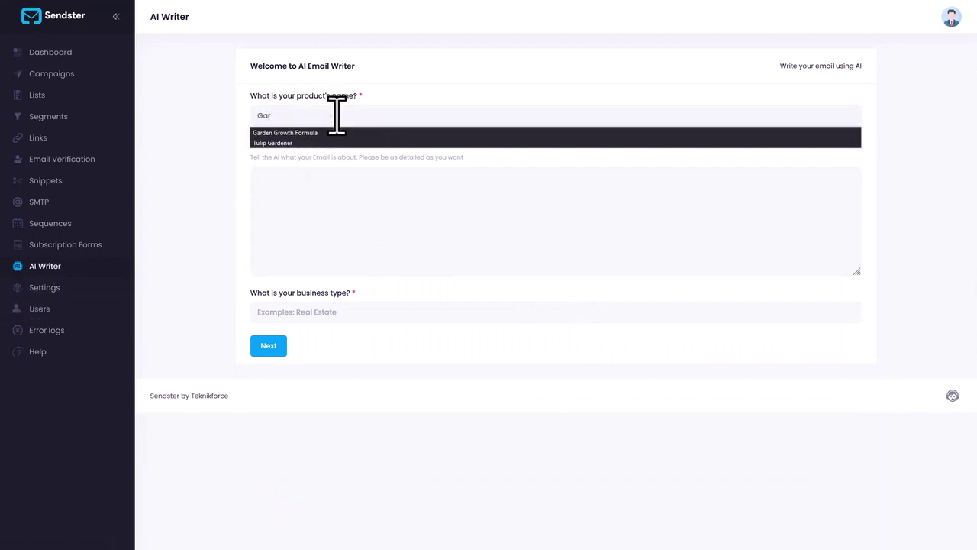
{"action": "type", "text": "den"}
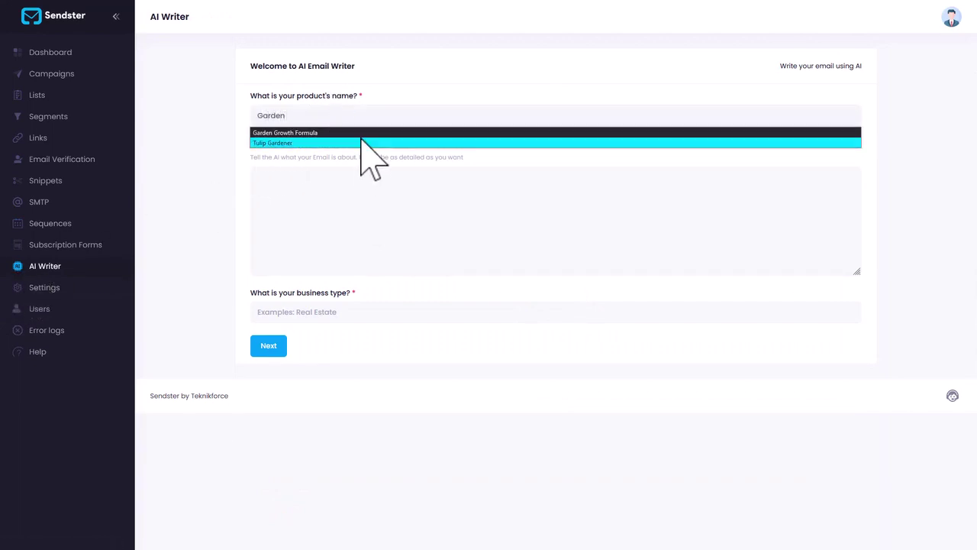
{"action": "left_click", "coordinate": [357, 133]}
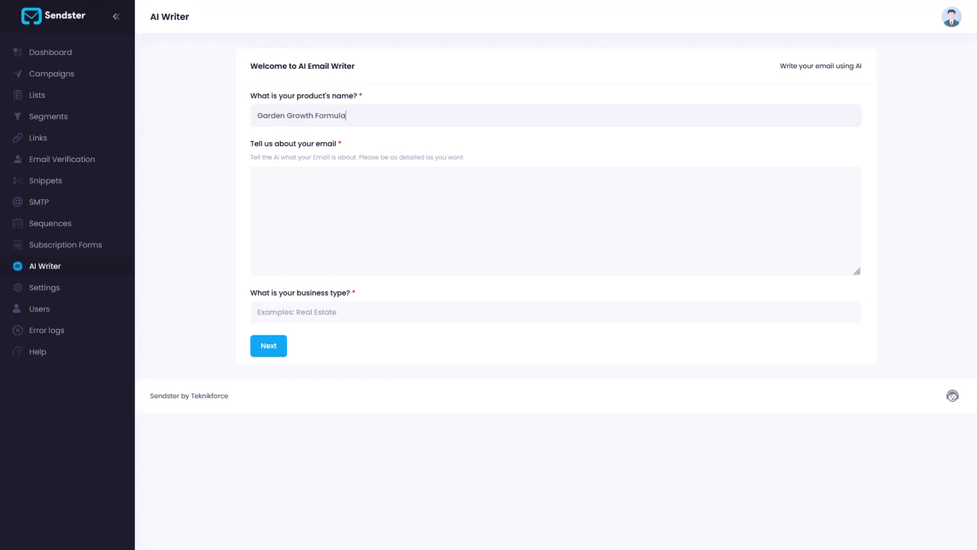
{"action": "left_click", "coordinate": [290, 256]}
{"action": "type", "text": "I have a garden formula products company and I have a garden formulation that will help people grow their plants faster. I want to write an email which will give people a $10 discount over the regular price of $60 for a month's supply if they order in the next 24 hours.  I want the email to describe how a bad garden is a cause of unhappiness and how my formulation can make people happier."}
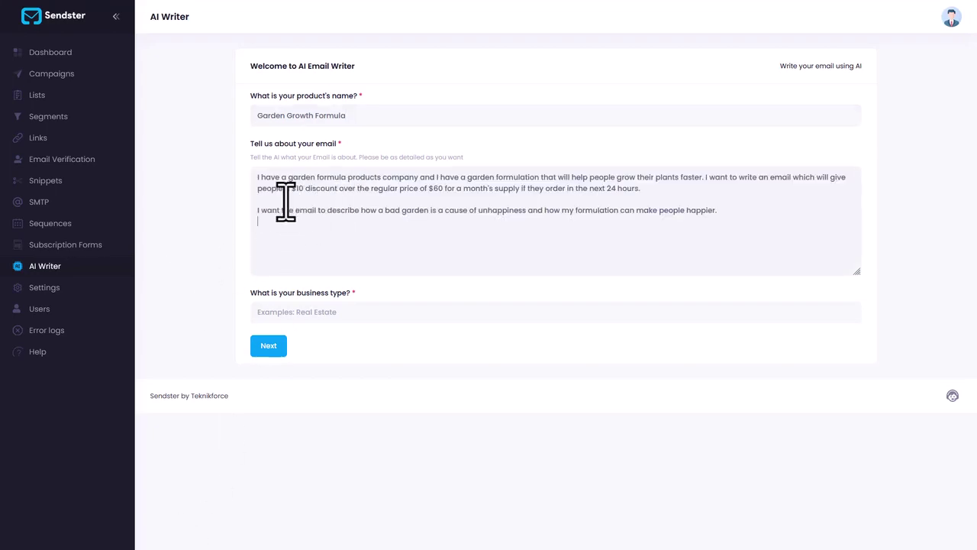
- Review the email description's wording on the company, the garden formulation, the discount offer and the happiness message
{"action": "left_click_drag", "start_coordinate": [293, 174], "coordinate": [345, 211]}
{"action": "left_click", "coordinate": [342, 206]}
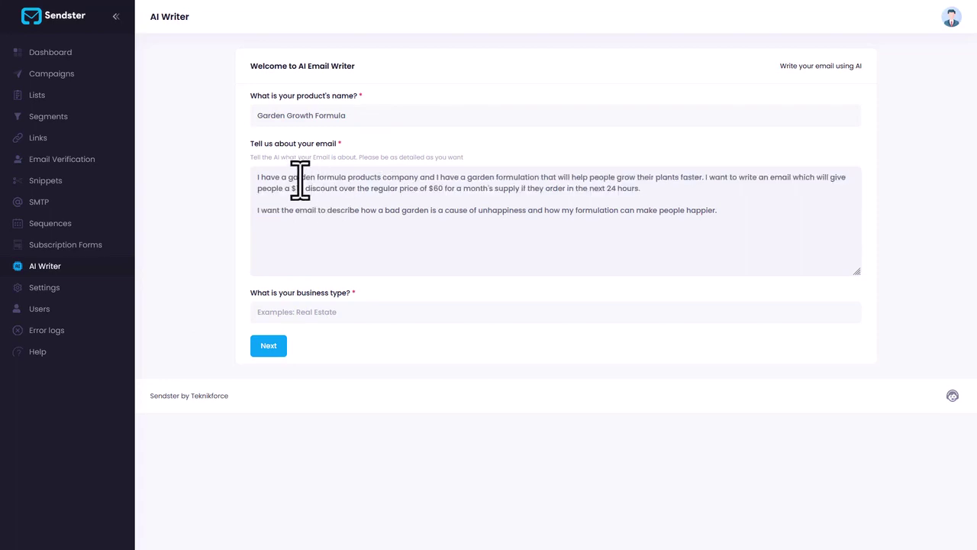
{"action": "left_click_drag", "start_coordinate": [300, 177], "coordinate": [425, 177]}
{"action": "left_click_drag", "start_coordinate": [505, 176], "coordinate": [706, 179]}
{"action": "left_click", "coordinate": [634, 193]}
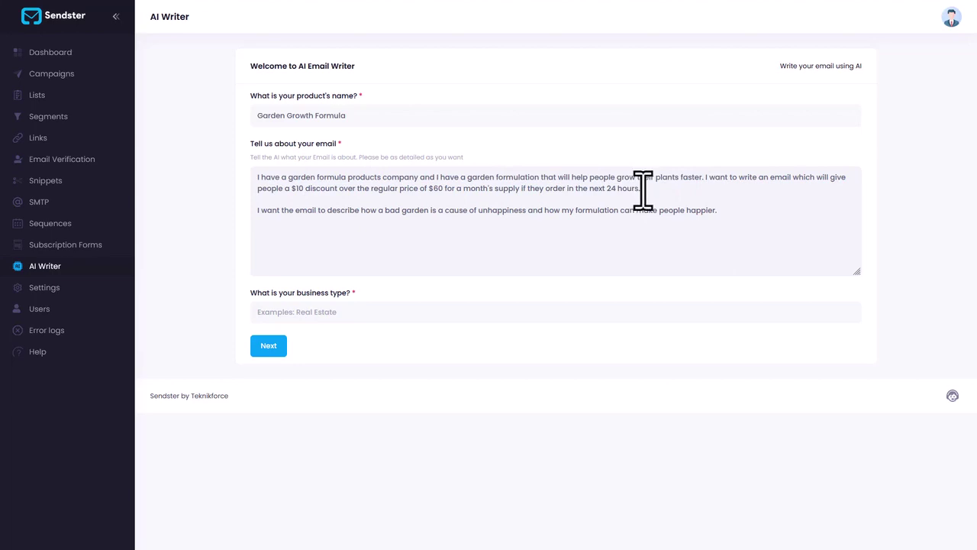
{"action": "left_click_drag", "start_coordinate": [643, 191], "coordinate": [406, 191]}
{"action": "left_click", "coordinate": [406, 191]}
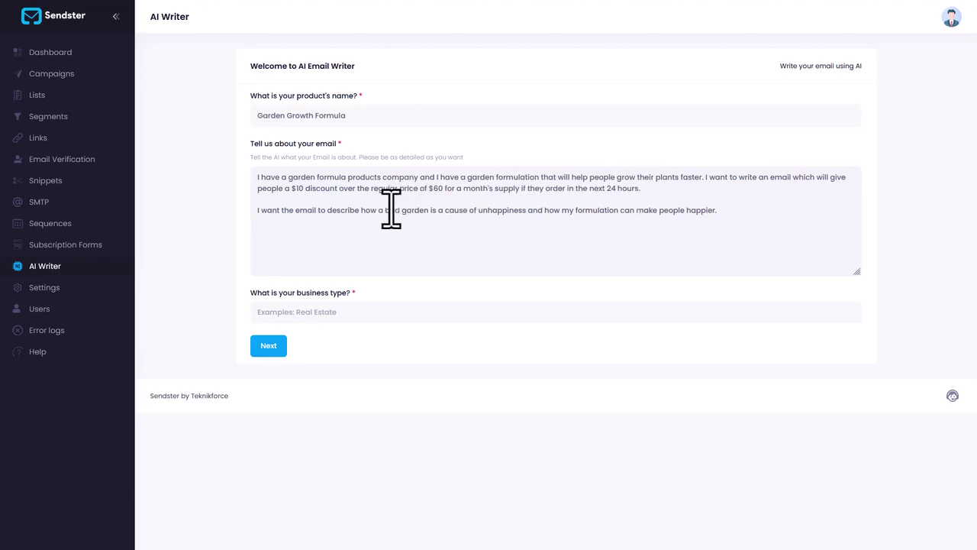
{"action": "left_click_drag", "start_coordinate": [386, 217], "coordinate": [612, 225]}
{"action": "left_click", "coordinate": [621, 218]}
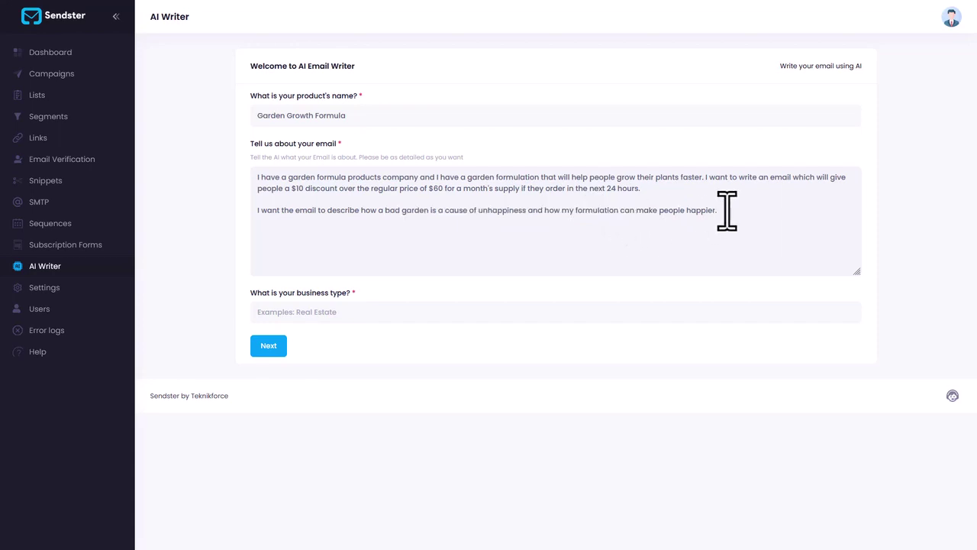
{"action": "left_click_drag", "start_coordinate": [721, 211], "coordinate": [271, 170]}
{"action": "left_click", "coordinate": [336, 220]}
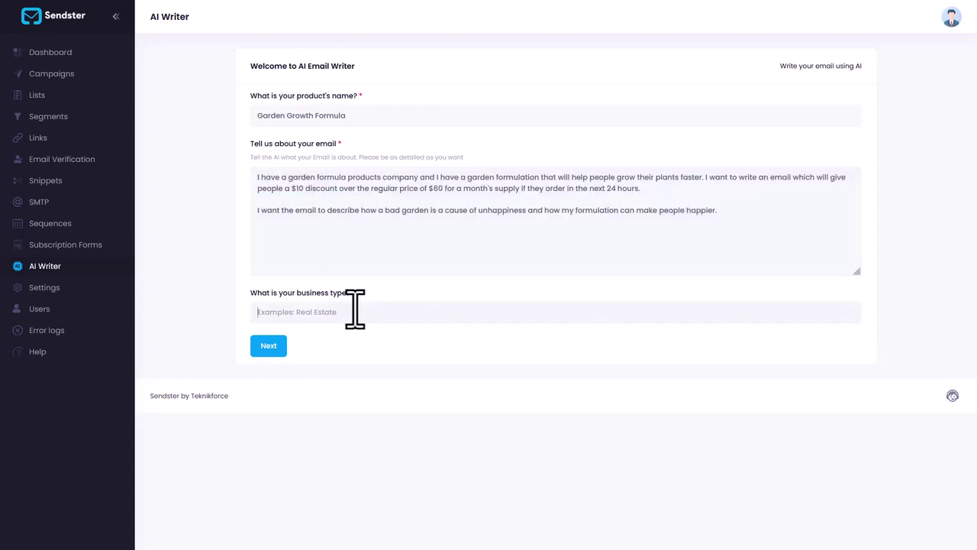
- Set the business type to Garden Formulations Manufacturer and generate the email in the Casual style
{"action": "type", "text": "Garden Formulations Manufacturer"}
{"action": "left_click", "coordinate": [271, 348]}
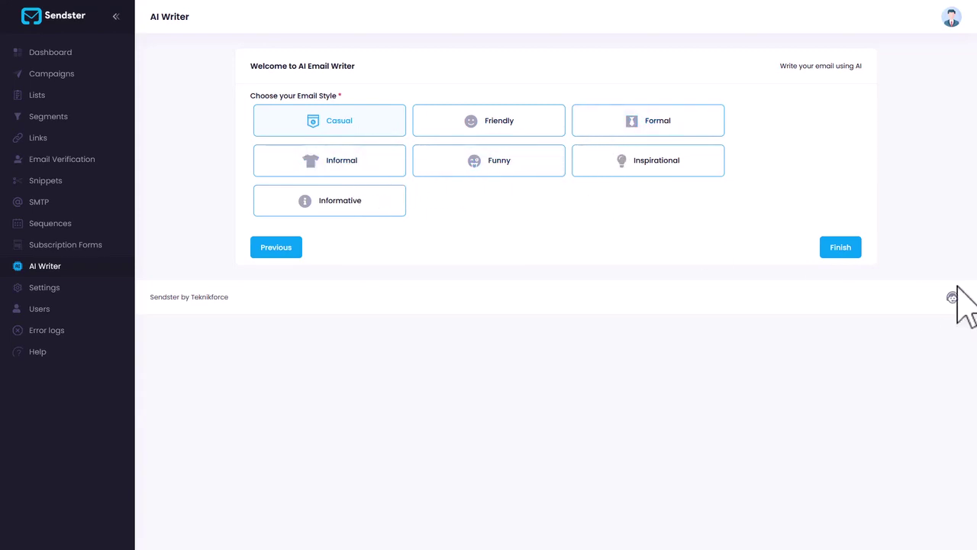
{"action": "left_click", "coordinate": [836, 248]}
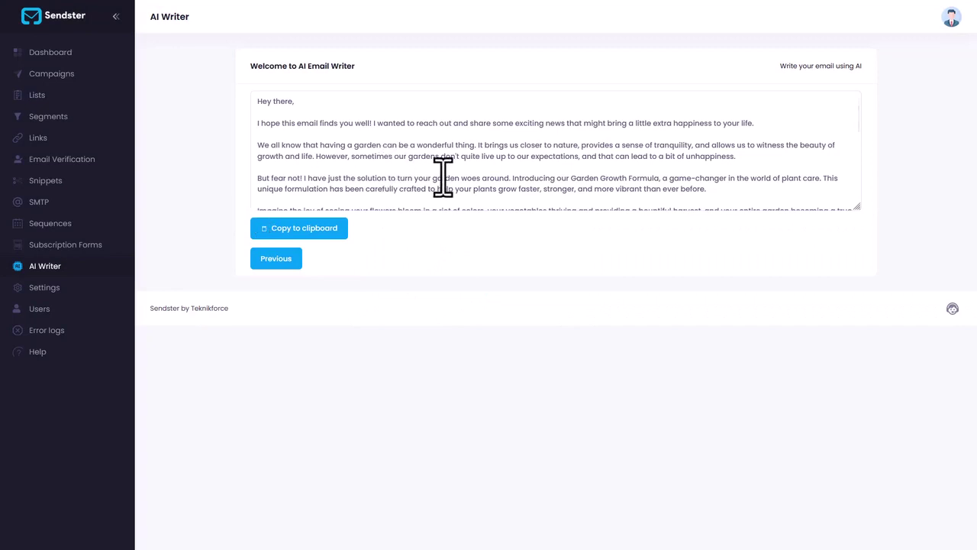
- Enlarge the generated email's text area, read the offer and body paragraphs, and select the whole text
{"action": "left_click_drag", "start_coordinate": [854, 209], "coordinate": [830, 389]}
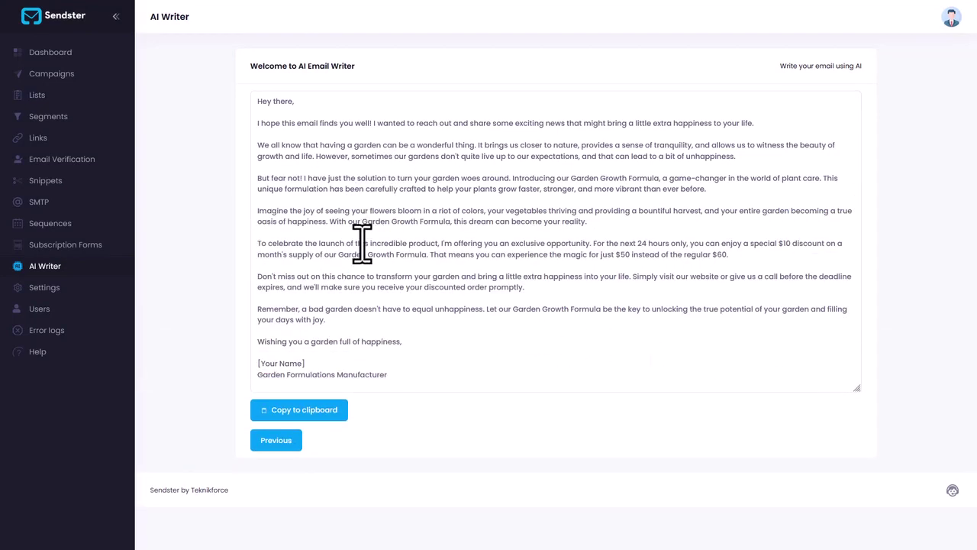
{"action": "left_click_drag", "start_coordinate": [303, 152], "coordinate": [524, 312]}
{"action": "left_click", "coordinate": [560, 308]}
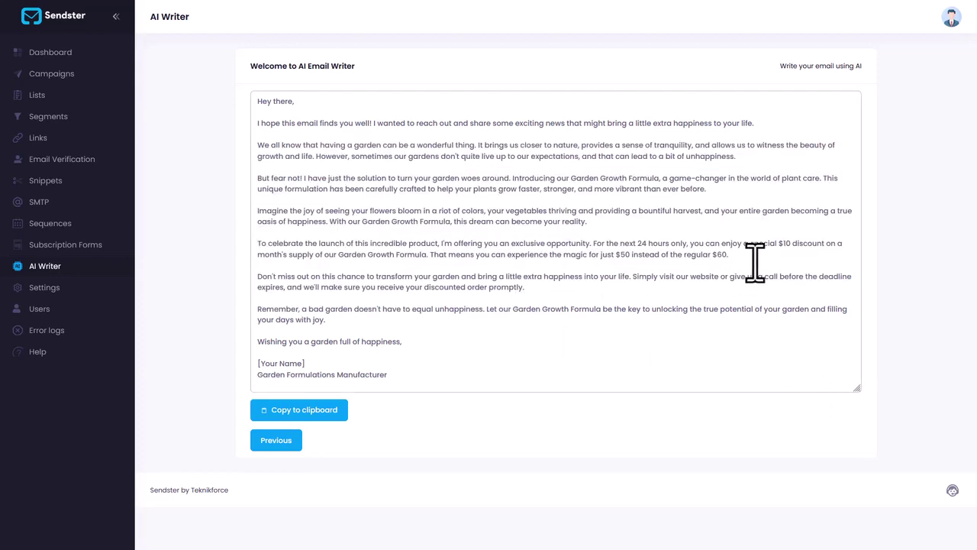
{"action": "left_click_drag", "start_coordinate": [730, 255], "coordinate": [585, 248]}
{"action": "left_click", "coordinate": [584, 248]}
{"action": "left_click_drag", "start_coordinate": [375, 149], "coordinate": [580, 332]}
{"action": "left_click", "coordinate": [522, 335]}
{"action": "key", "text": "ctrl+a"}
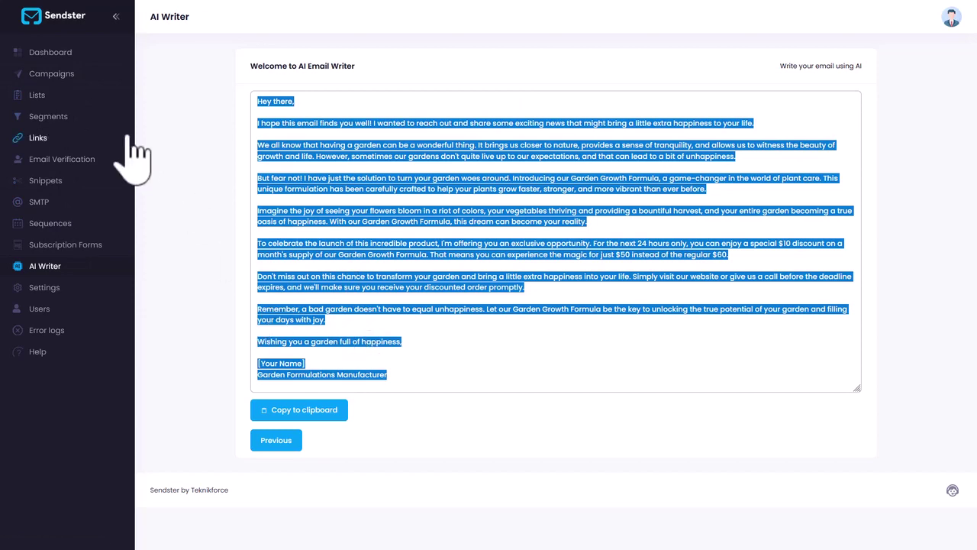
- Start a new email sequence and add its first email
{"action": "left_click", "coordinate": [90, 74]}
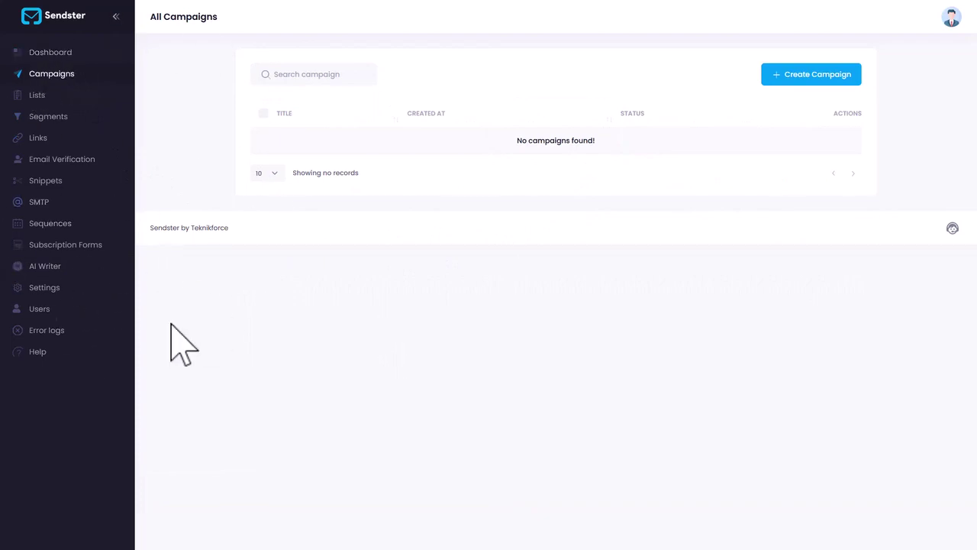
{"action": "left_click", "coordinate": [77, 252]}
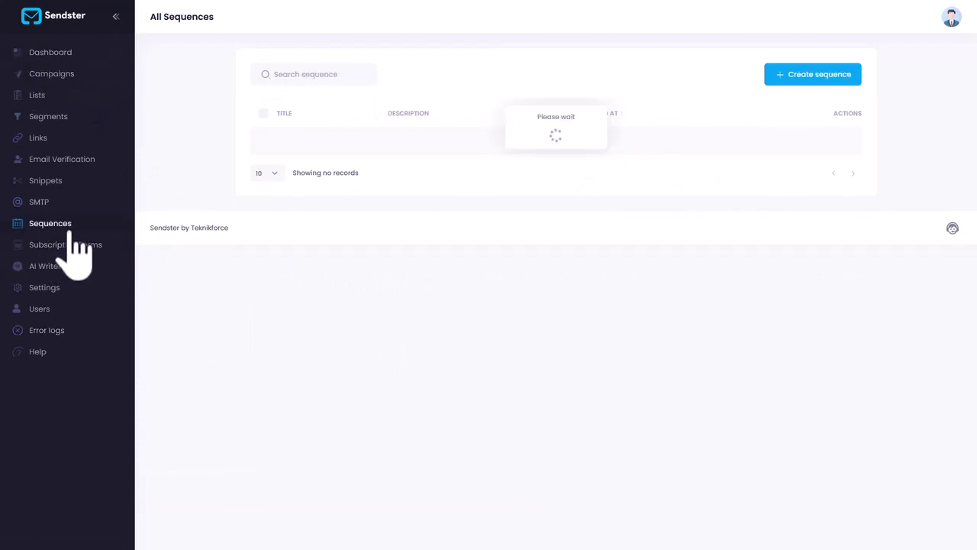
{"action": "left_click", "coordinate": [810, 74]}
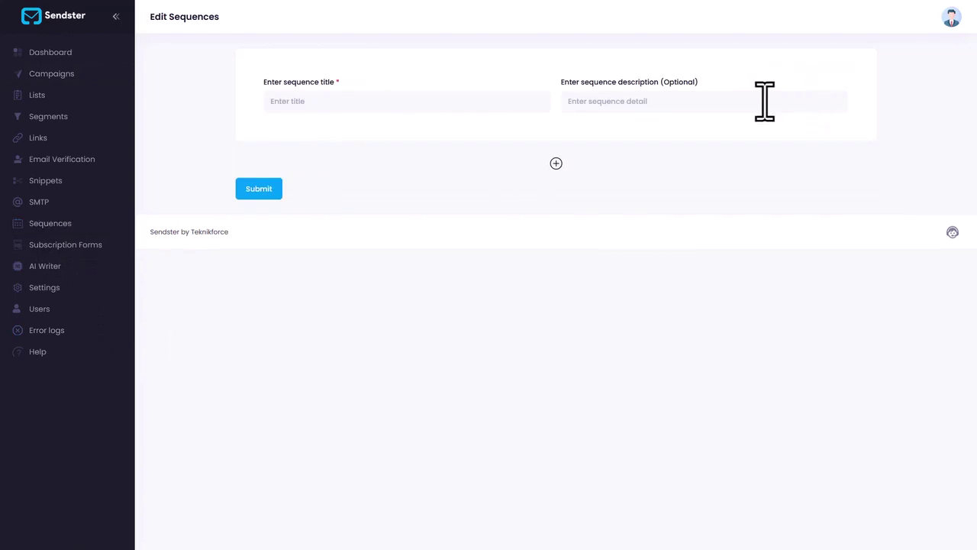
{"action": "left_click", "coordinate": [557, 162]}
- Look over the sequence's title and description fields and Email 1's title, list, SMTP, body, plain text, attachment and tracking settings
{"action": "scroll", "coordinate": [360, 262], "scroll_direction": "down", "scroll_amount": 2}
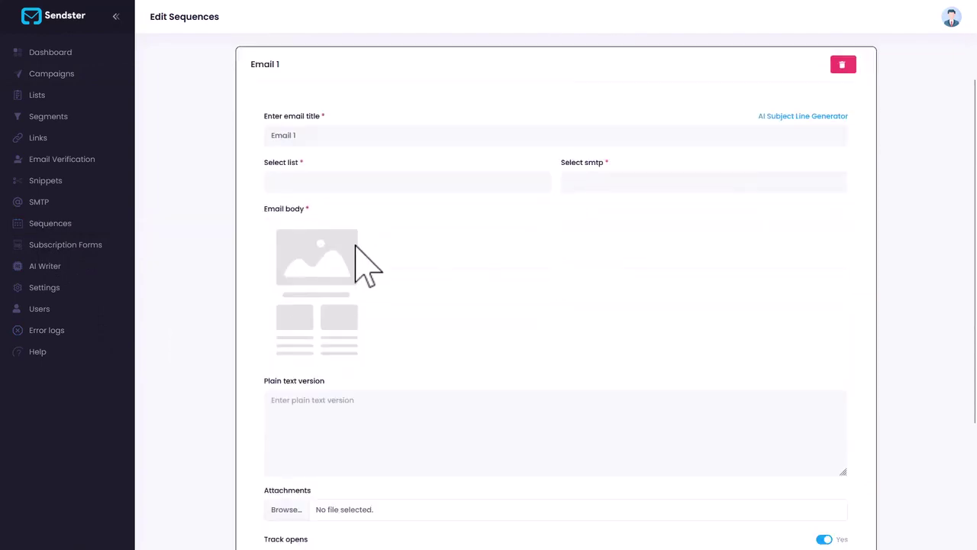
{"action": "scroll", "coordinate": [338, 251], "scroll_direction": "up", "scroll_amount": 2}
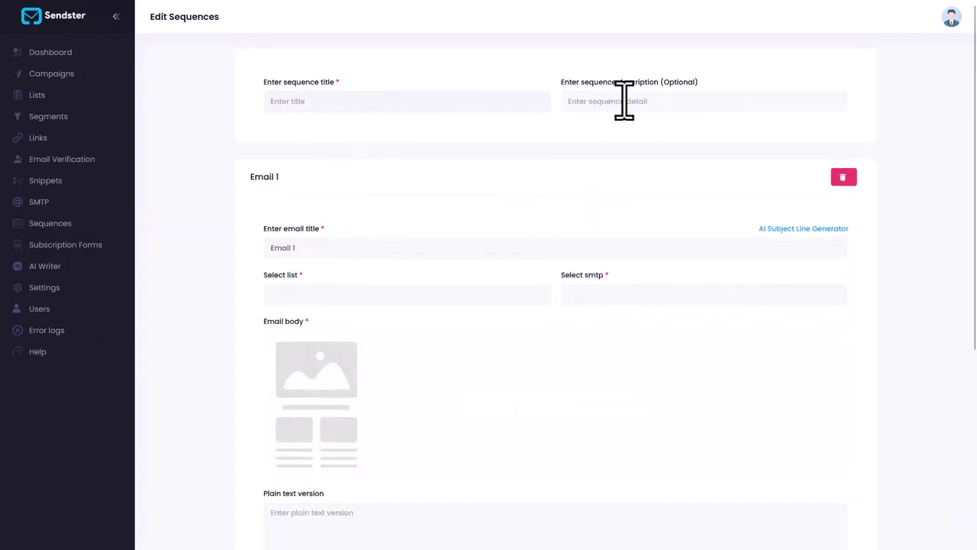
{"action": "scroll", "coordinate": [399, 218], "scroll_direction": "down", "scroll_amount": 2}
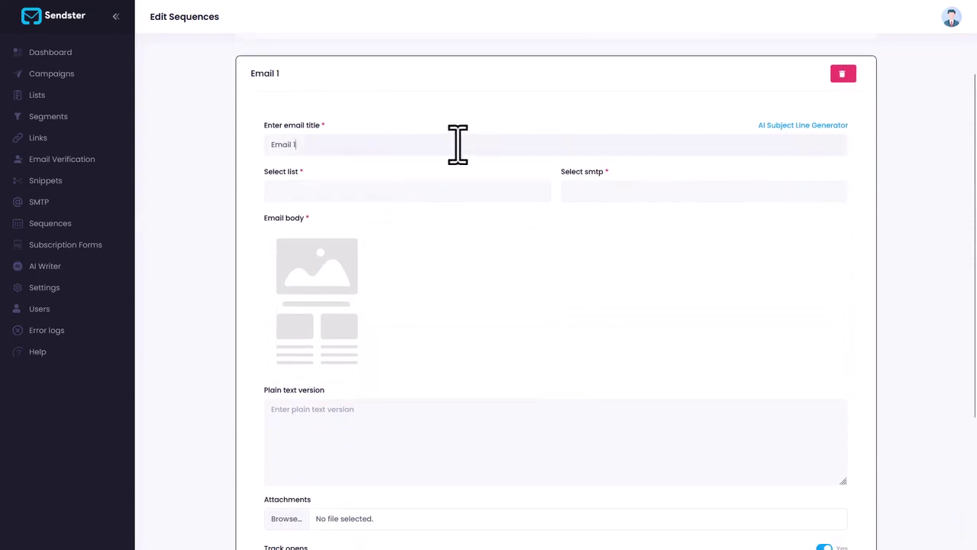
{"action": "left_click", "coordinate": [420, 196]}
{"action": "left_click", "coordinate": [388, 336]}
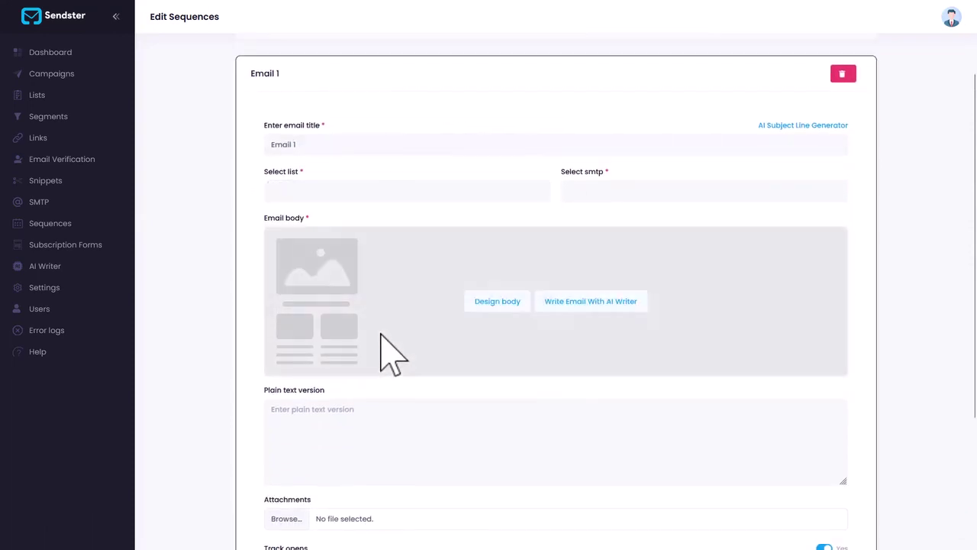
{"action": "scroll", "coordinate": [410, 349], "scroll_direction": "down", "scroll_amount": 2}
{"action": "scroll", "coordinate": [340, 382], "scroll_direction": "down", "scroll_amount": 2}
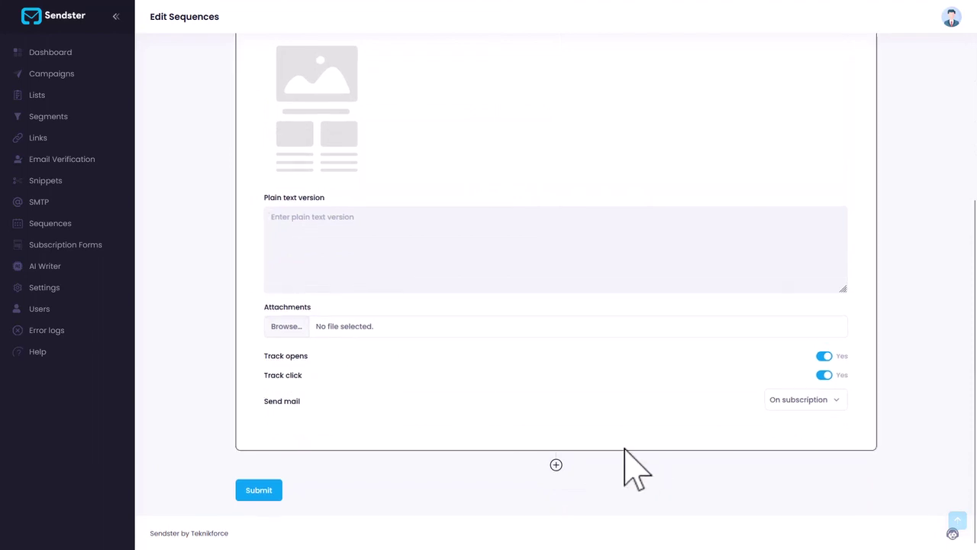
- Add a second email to the sequence and check the send timing options available for Email 1
{"action": "left_click", "coordinate": [556, 464]}
{"action": "scroll", "coordinate": [772, 290], "scroll_direction": "down", "scroll_amount": 2}
{"action": "left_click", "coordinate": [794, 297]}
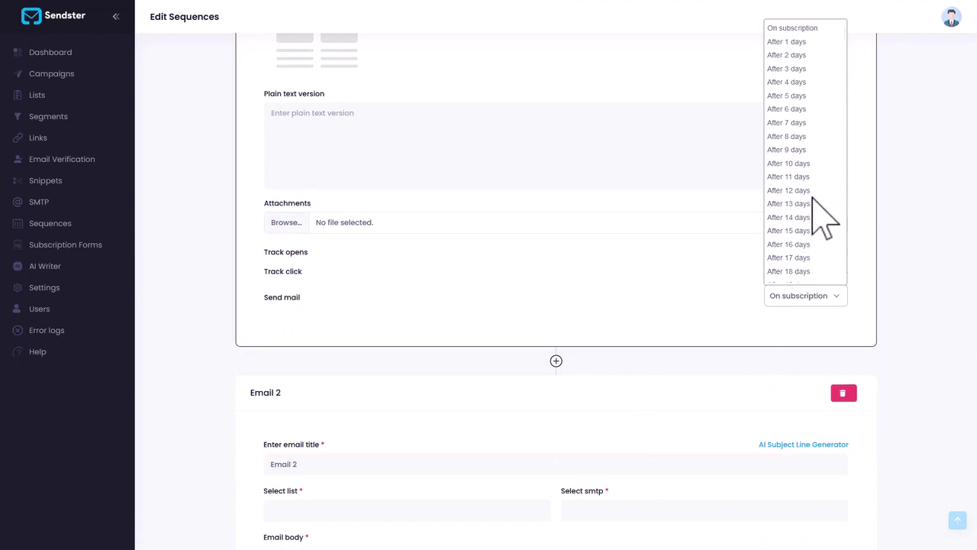
{"action": "left_click", "coordinate": [645, 406]}
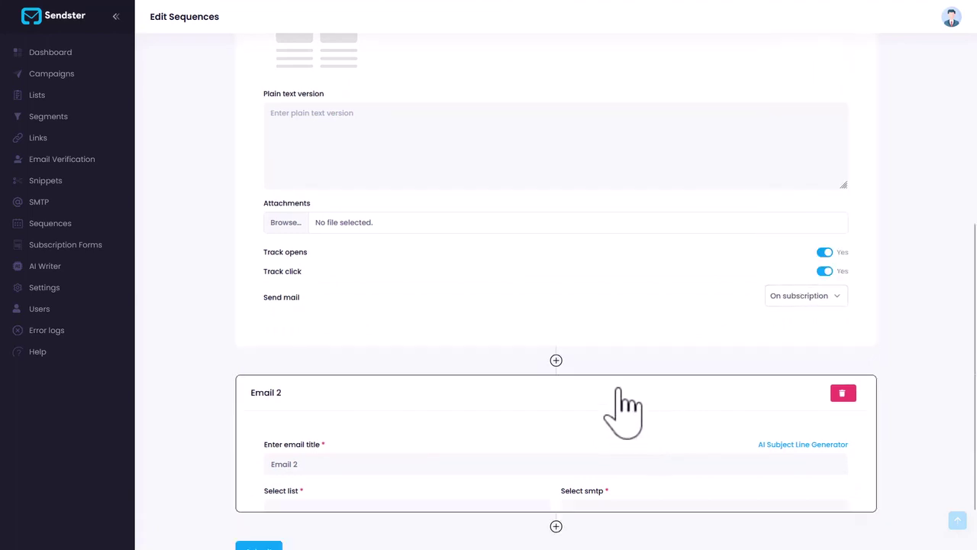
- Set Email 2 of the sequence to send After 2 days
{"action": "left_click", "coordinate": [571, 447]}
{"action": "scroll", "coordinate": [656, 473], "scroll_direction": "down", "scroll_amount": 7}
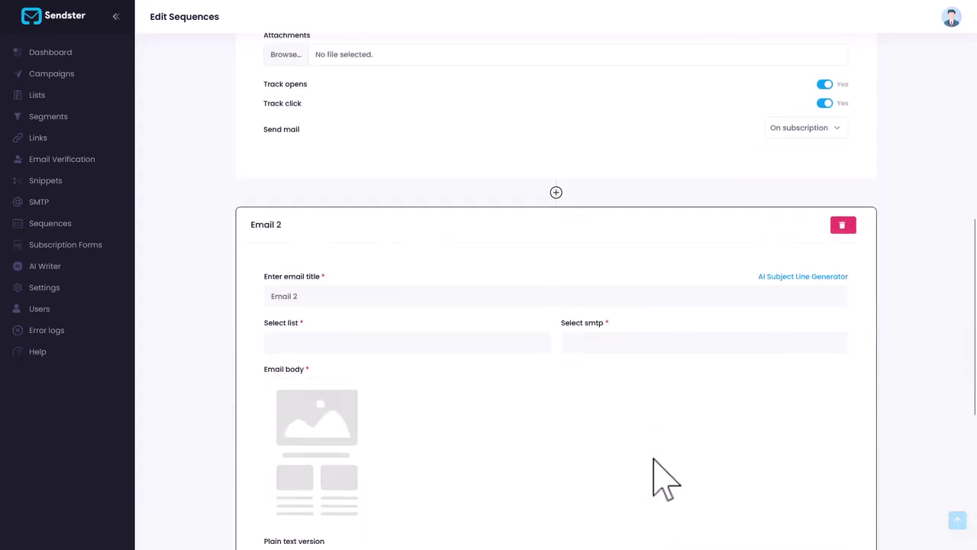
{"action": "left_click", "coordinate": [798, 431]}
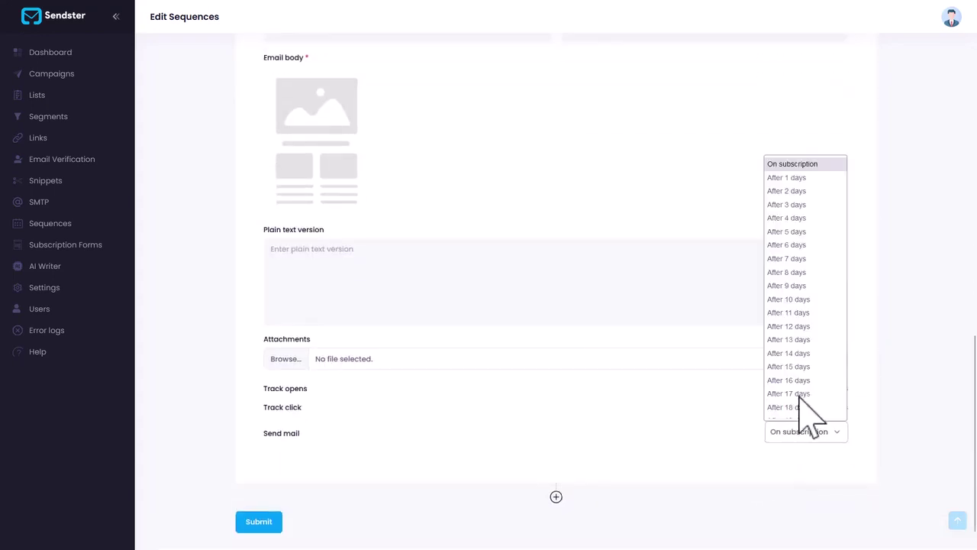
{"action": "left_click", "coordinate": [820, 192]}
- Add a third email to the sequence and set it to send After 5 days
{"action": "left_click", "coordinate": [556, 497]}
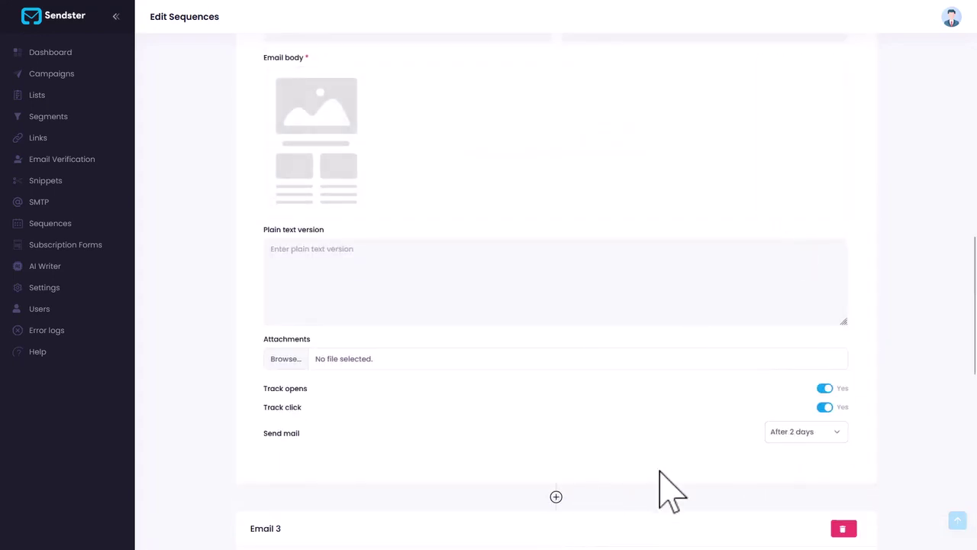
{"action": "scroll", "coordinate": [725, 458], "scroll_direction": "down", "scroll_amount": 6}
{"action": "scroll", "coordinate": [769, 419], "scroll_direction": "down", "scroll_amount": 2}
{"action": "left_click", "coordinate": [813, 425]}
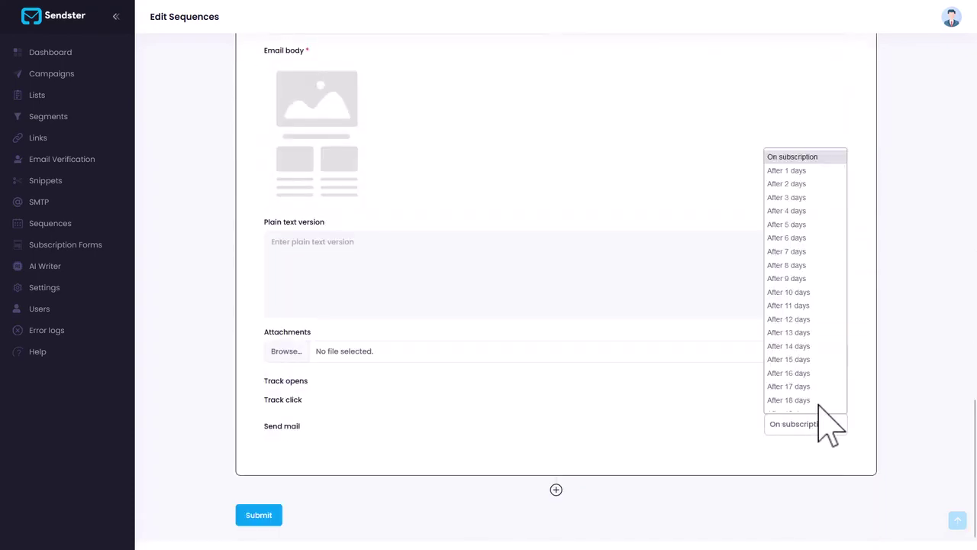
{"action": "left_click", "coordinate": [815, 224]}
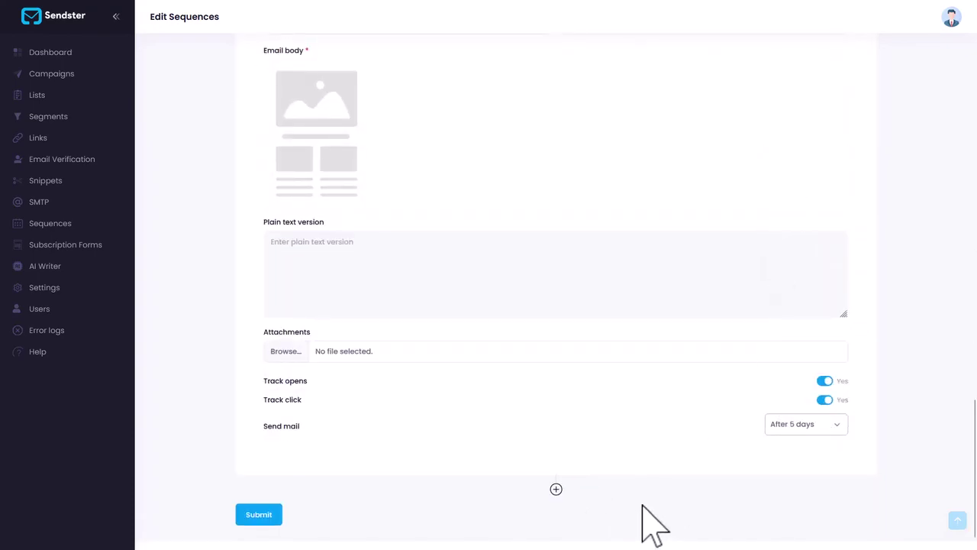
{"action": "scroll", "coordinate": [637, 496], "scroll_direction": "up", "scroll_amount": 20}
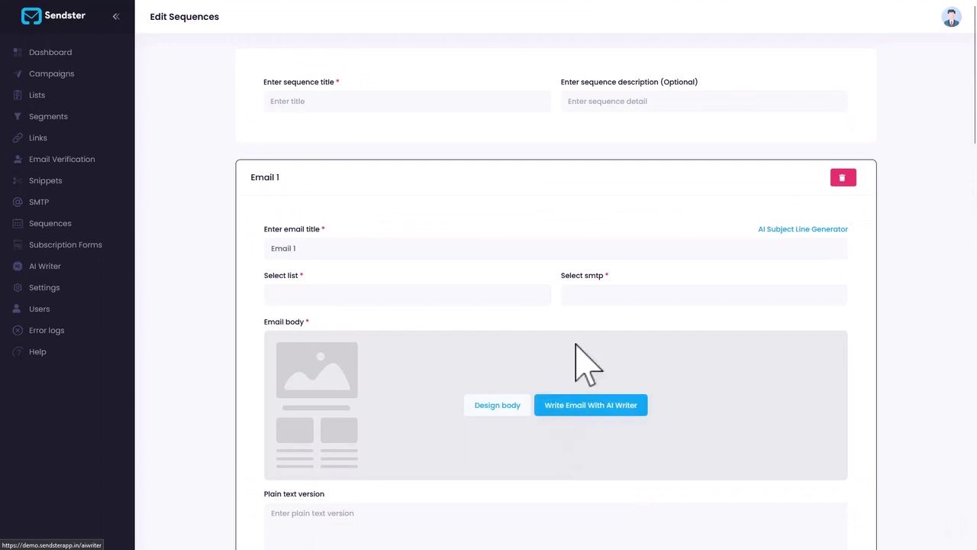
{"action": "scroll", "coordinate": [537, 309], "scroll_direction": "down", "scroll_amount": 2}
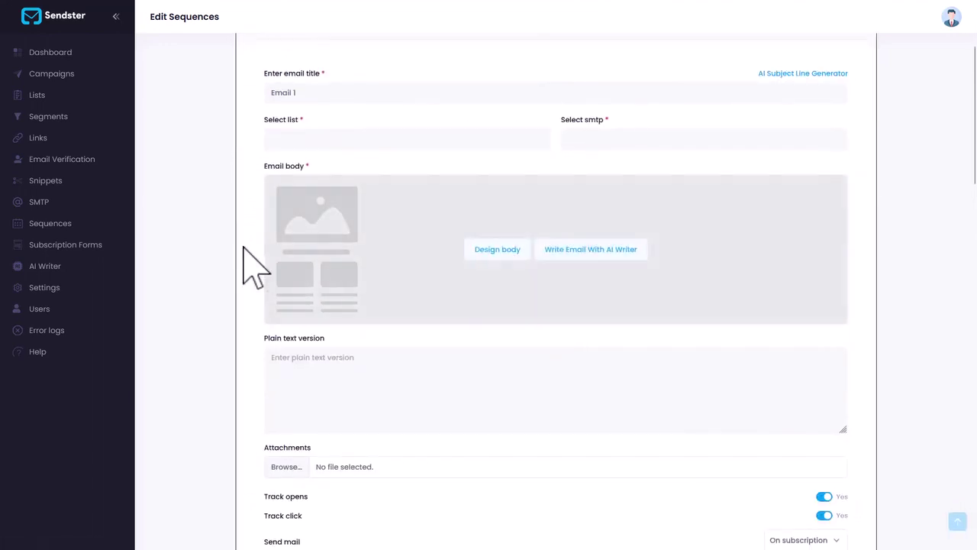
{"action": "scroll", "coordinate": [338, 349], "scroll_direction": "down", "scroll_amount": 2}
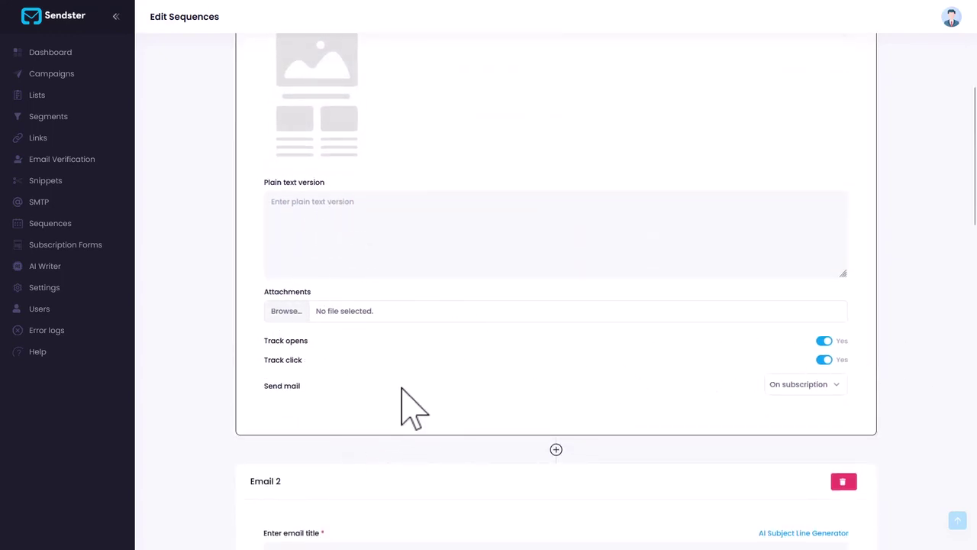
- Create a subscription form named "My test form", titled "Subscribe to the Garden Grower's Newsletter", described as "The Garden grower's newsletter", for the Special deals list
{"action": "left_click", "coordinate": [73, 250]}
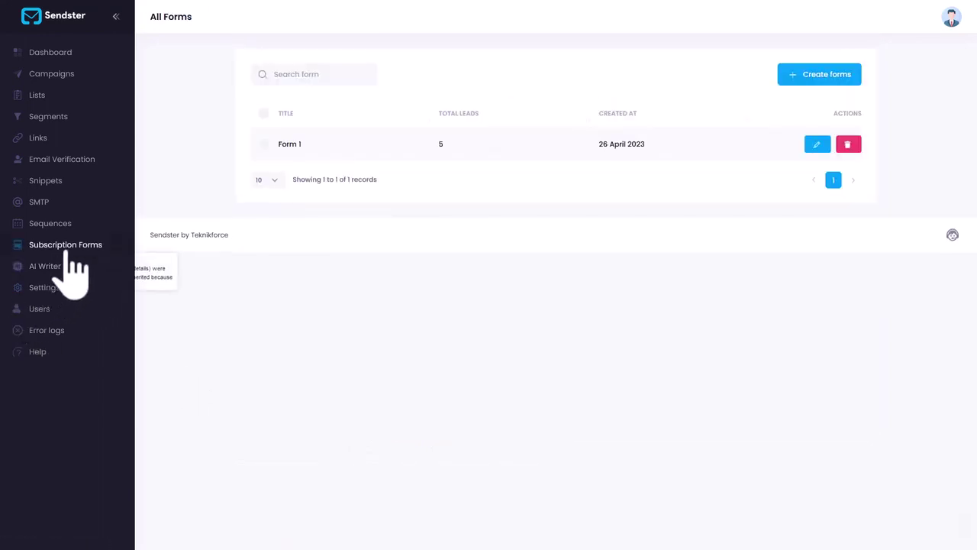
{"action": "left_click", "coordinate": [828, 81]}
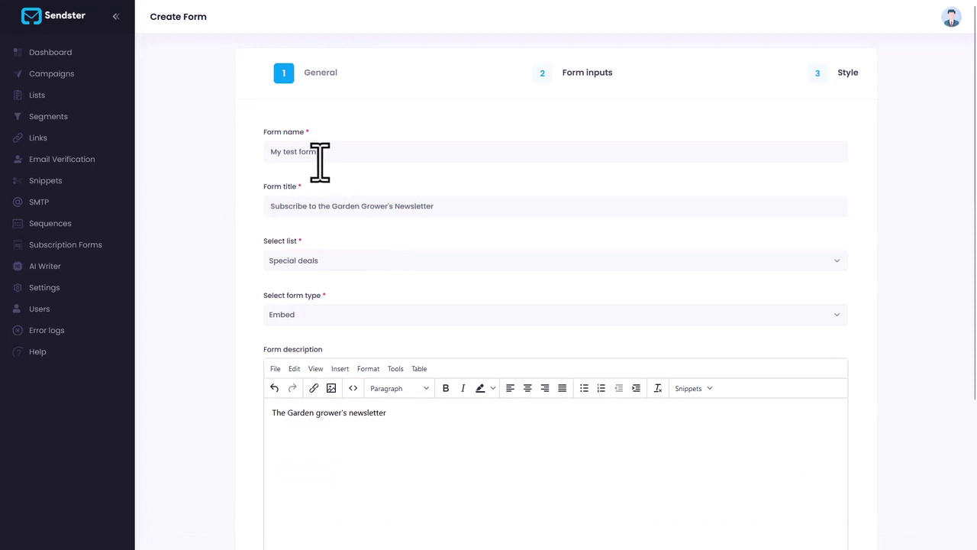
{"action": "scroll", "coordinate": [321, 161], "scroll_direction": "down", "scroll_amount": 1}
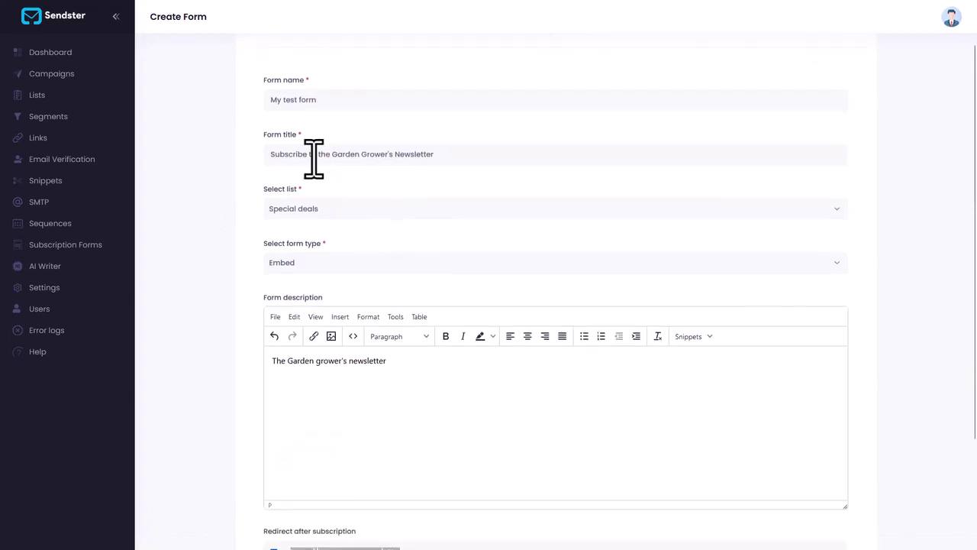
{"action": "left_click", "coordinate": [345, 208]}
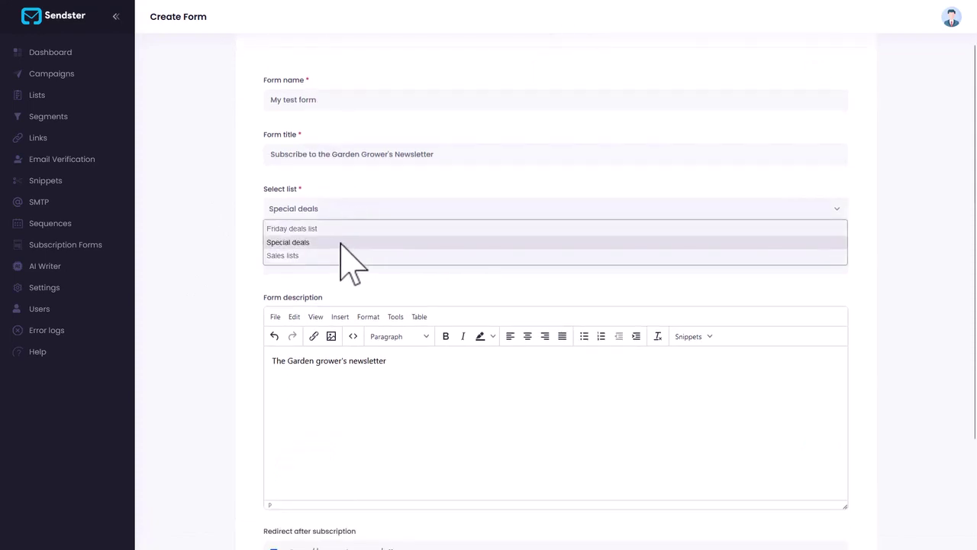
{"action": "left_click", "coordinate": [341, 243]}
{"action": "scroll", "coordinate": [305, 199], "scroll_direction": "down", "scroll_amount": 3}
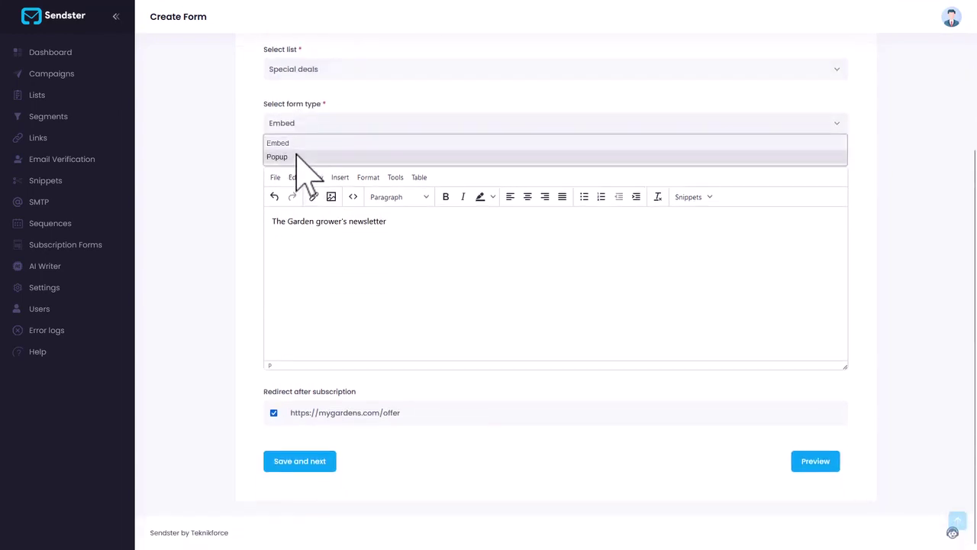
{"action": "left_click", "coordinate": [302, 145]}
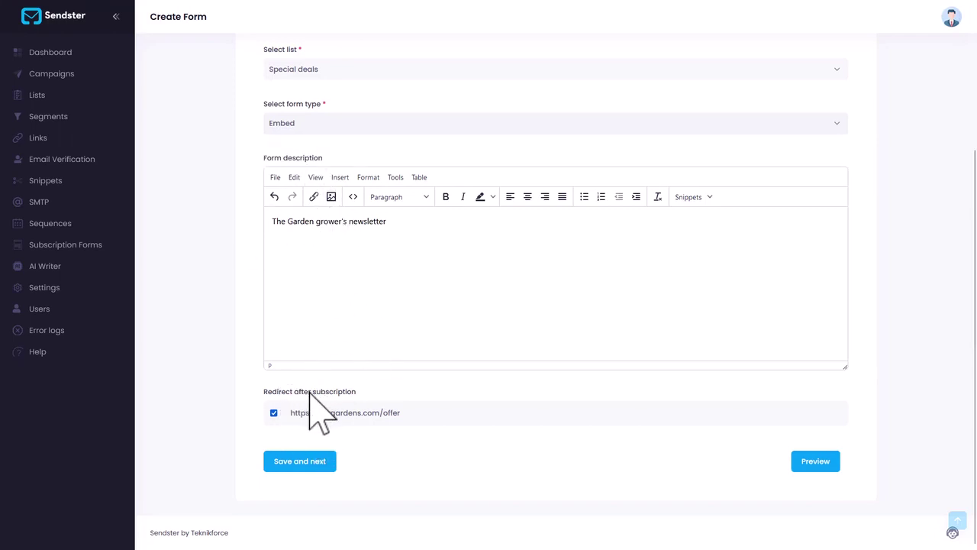
{"action": "left_click_drag", "start_coordinate": [338, 391], "coordinate": [298, 418]}
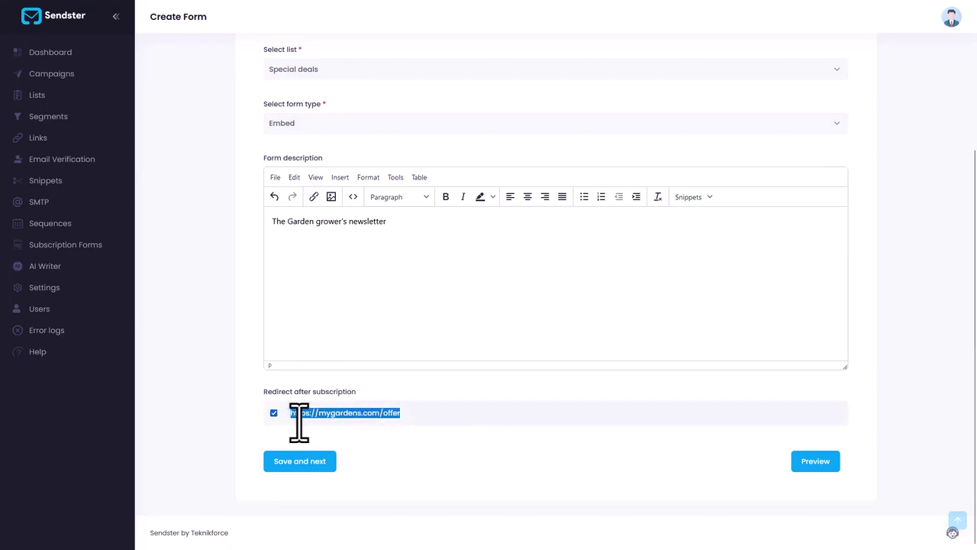
{"action": "left_click", "coordinate": [306, 461]}
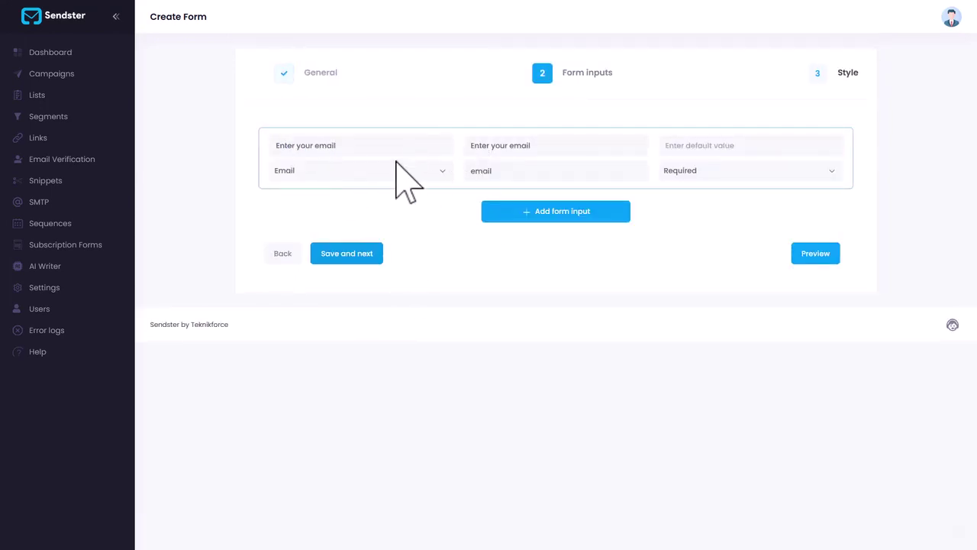
- Add an optional text input labelled "Name" with placeholder "Type your name" and unique name "Name", and save the form inputs
{"action": "left_click", "coordinate": [344, 146]}
{"action": "left_click", "coordinate": [557, 215]}
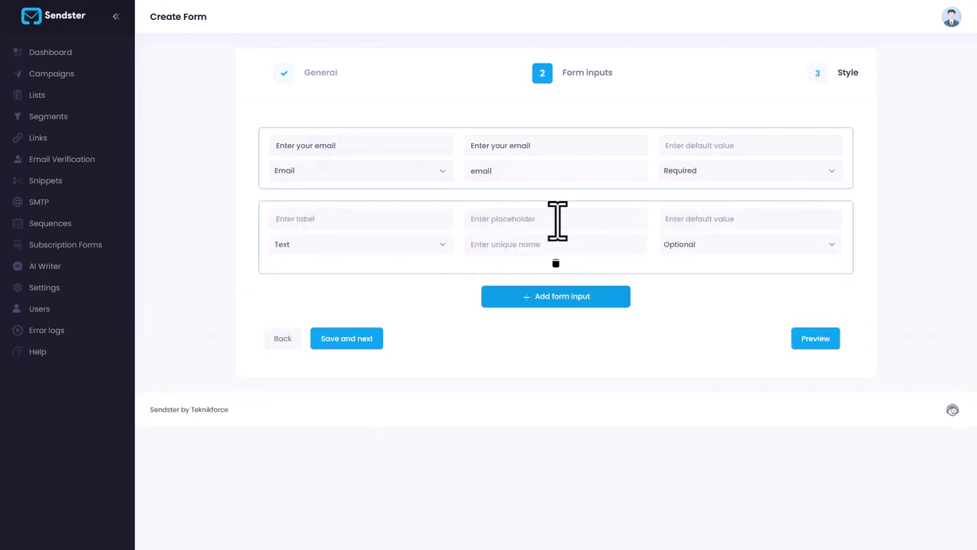
{"action": "left_click", "coordinate": [442, 248]}
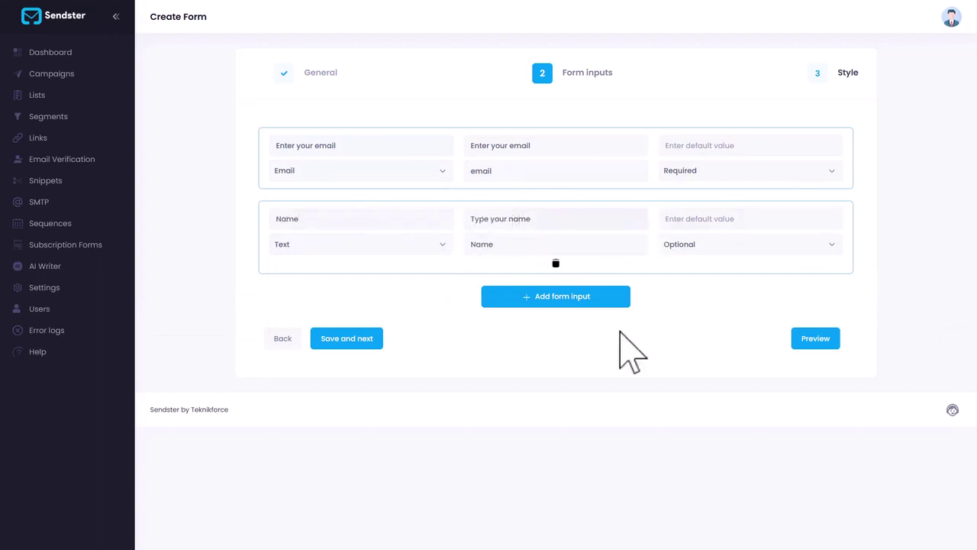
{"action": "left_click", "coordinate": [369, 336]}
- Review the form's style options and background color choices, keep the default styling, and save and finalize the form
{"action": "scroll", "coordinate": [359, 184], "scroll_direction": "down", "scroll_amount": 3}
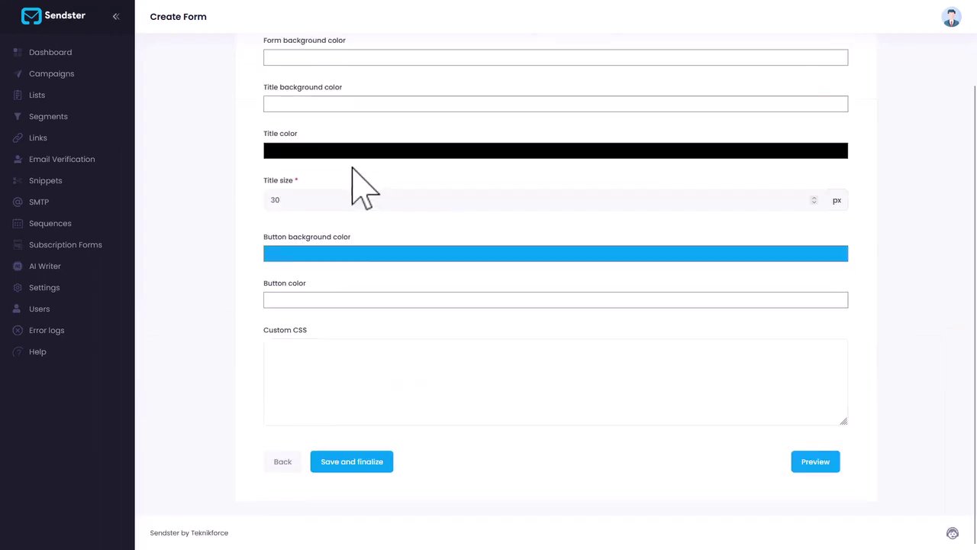
{"action": "scroll", "coordinate": [362, 184], "scroll_direction": "up", "scroll_amount": 3}
{"action": "left_click", "coordinate": [351, 151]}
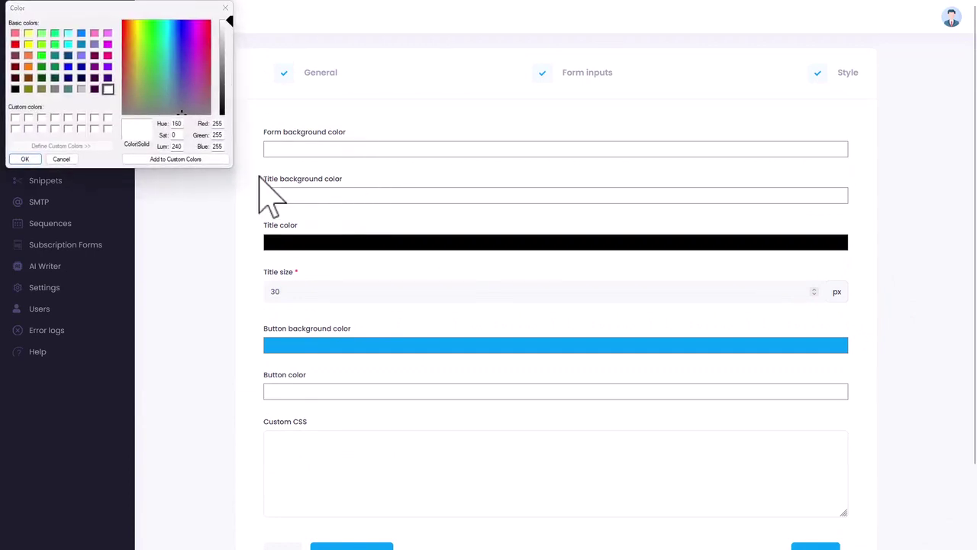
{"action": "left_click", "coordinate": [225, 8]}
{"action": "scroll", "coordinate": [374, 389], "scroll_direction": "down", "scroll_amount": 2}
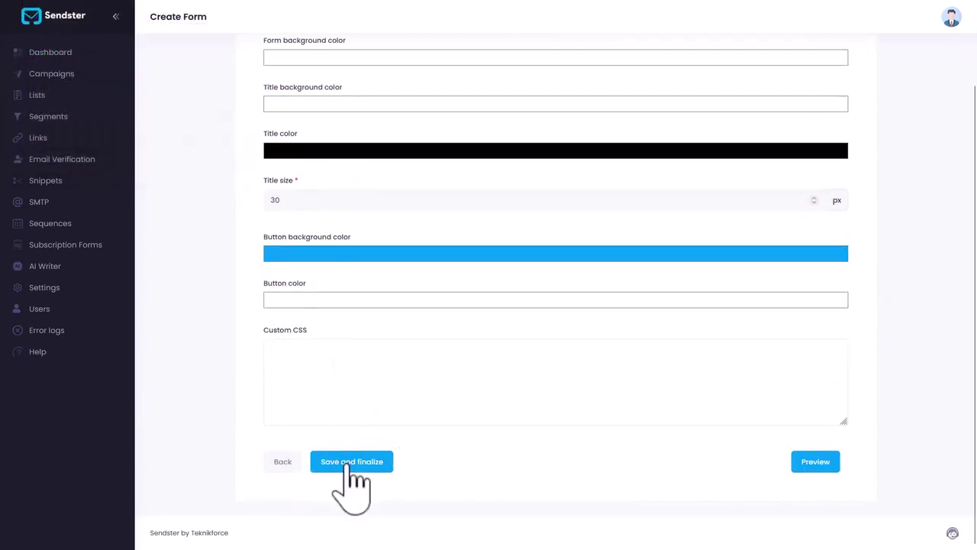
{"action": "left_click", "coordinate": [374, 462]}
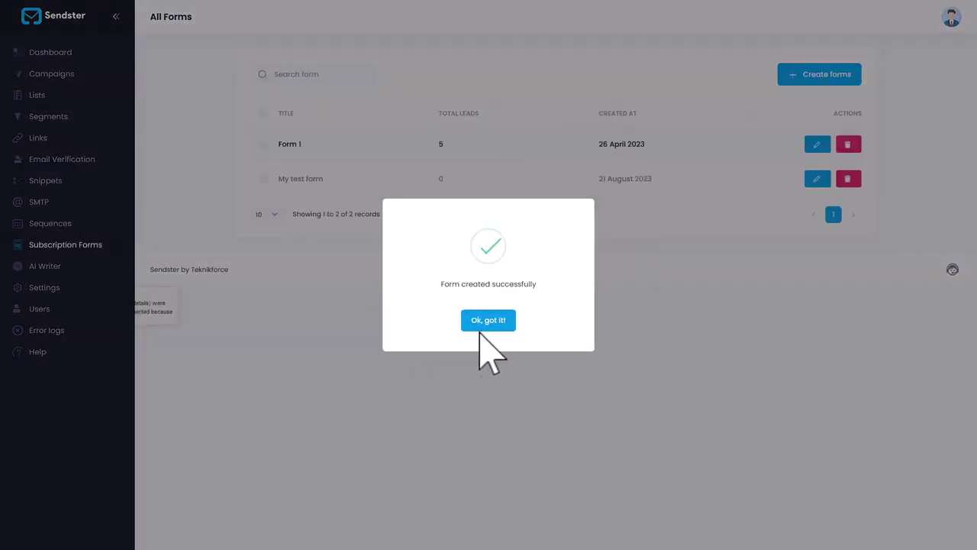
{"action": "left_click", "coordinate": [486, 323]}
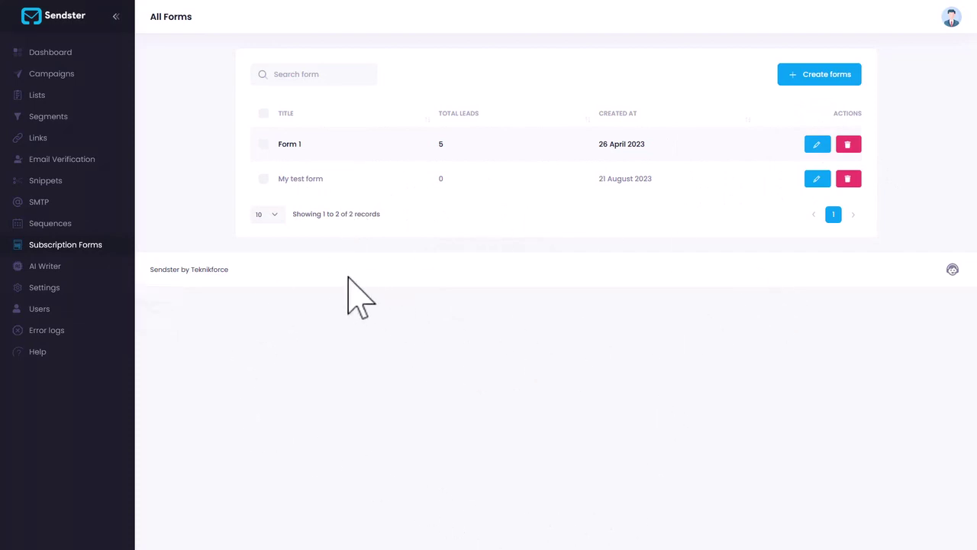
- Visit the AI Writer page, and look over the email sending, CRON command, cross-origin domain and API options in the settings
{"action": "left_click", "coordinate": [73, 267]}
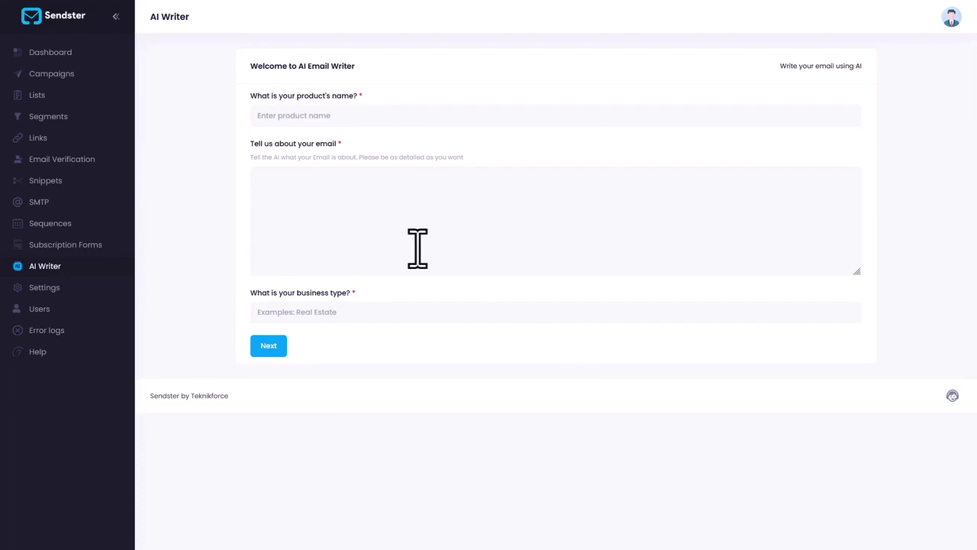
{"action": "left_click", "coordinate": [53, 288]}
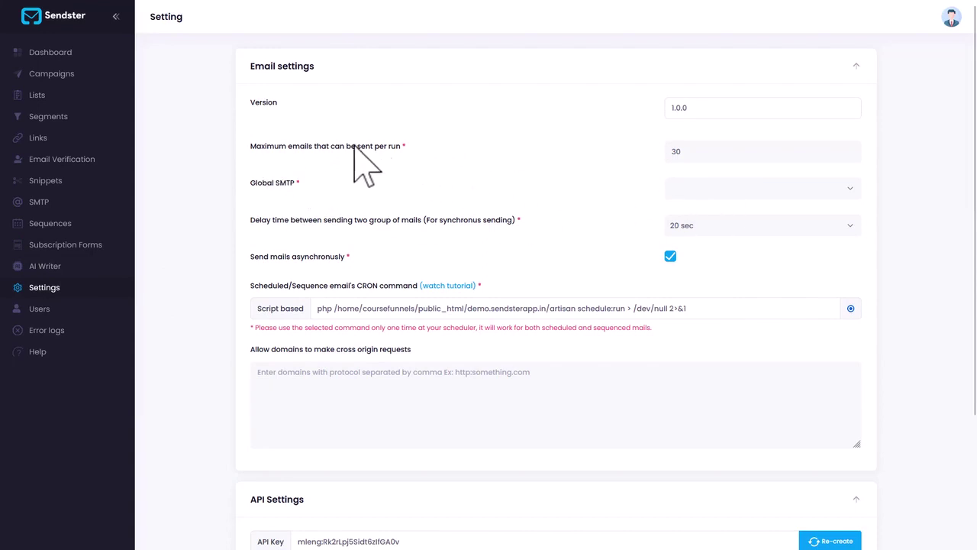
{"action": "left_click_drag", "start_coordinate": [354, 146], "coordinate": [489, 153]}
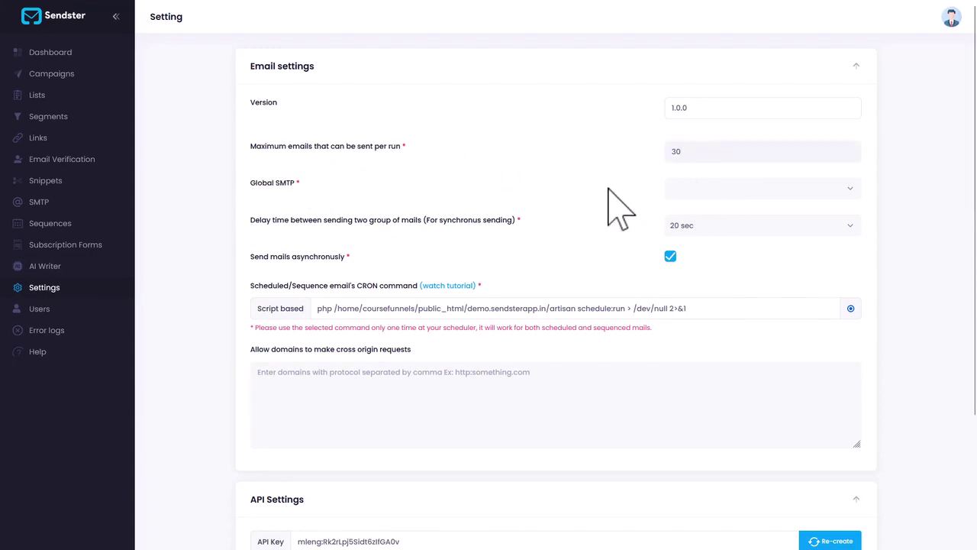
{"action": "scroll", "coordinate": [444, 183], "scroll_direction": "down", "scroll_amount": 3}
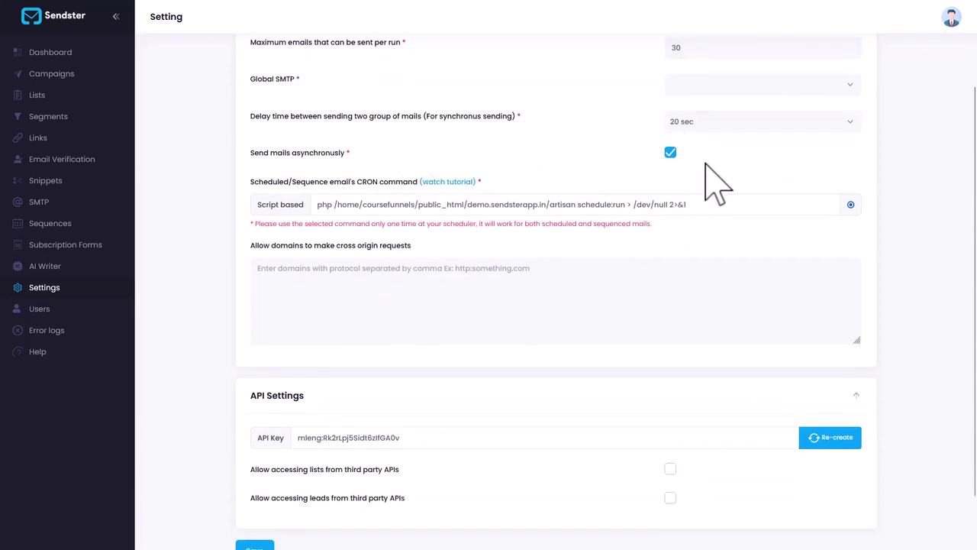
{"action": "left_click_drag", "start_coordinate": [270, 156], "coordinate": [342, 153]}
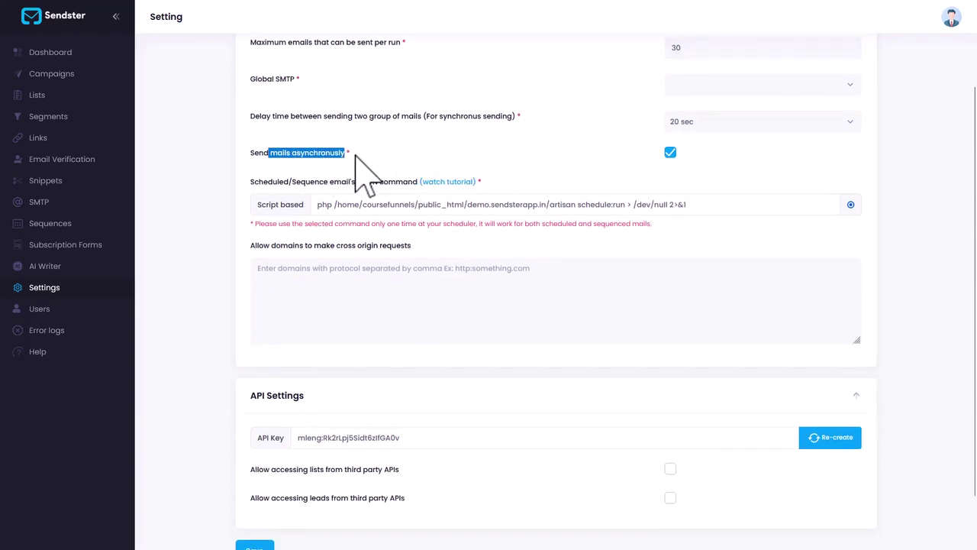
{"action": "scroll", "coordinate": [389, 229], "scroll_direction": "down", "scroll_amount": 1}
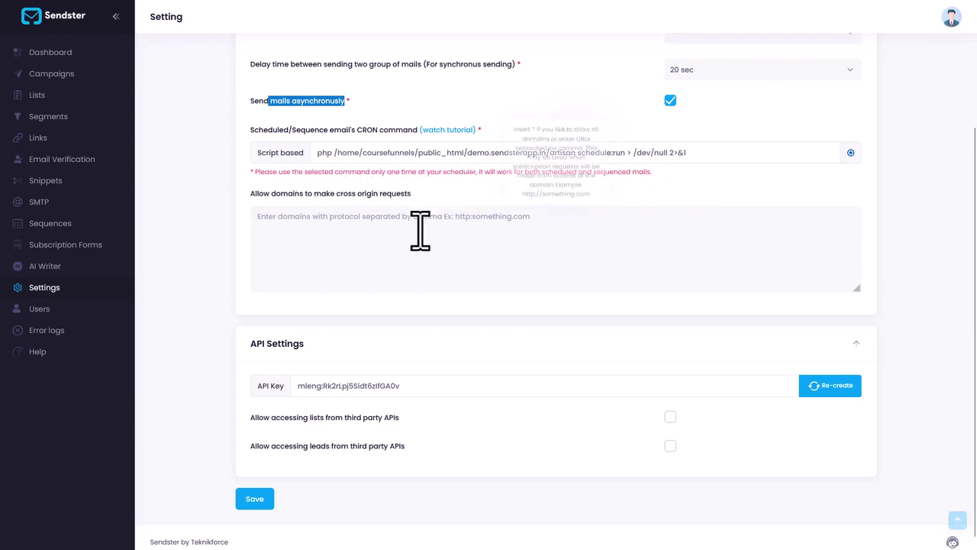
{"action": "scroll", "coordinate": [374, 242], "scroll_direction": "down", "scroll_amount": 1}
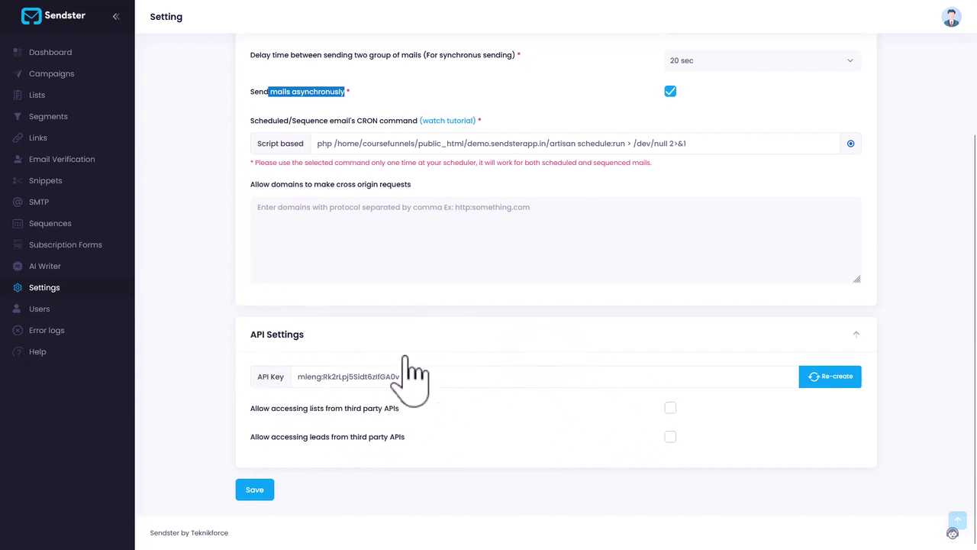
- Start a new user account from the users list and assign it the Campaign permission
{"action": "left_click", "coordinate": [65, 313]}
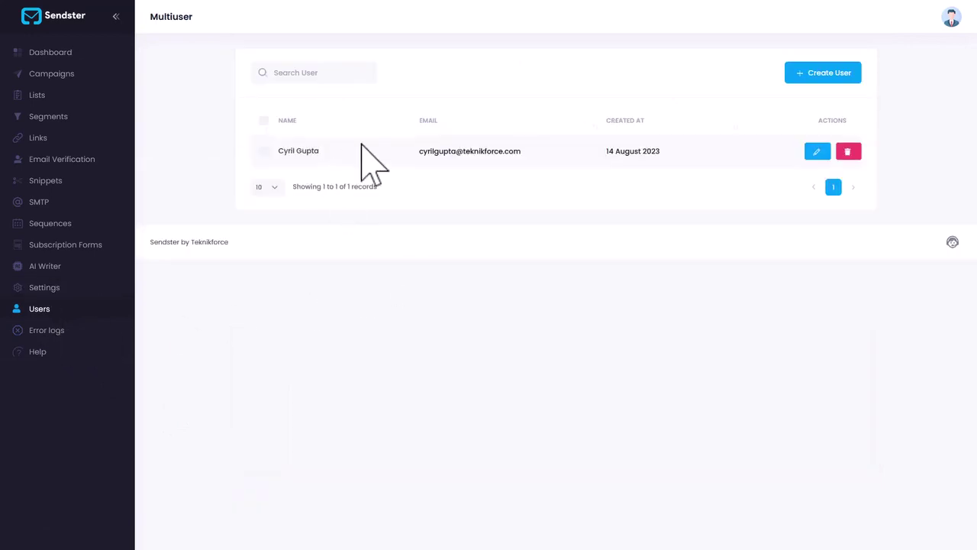
{"action": "left_click", "coordinate": [839, 90]}
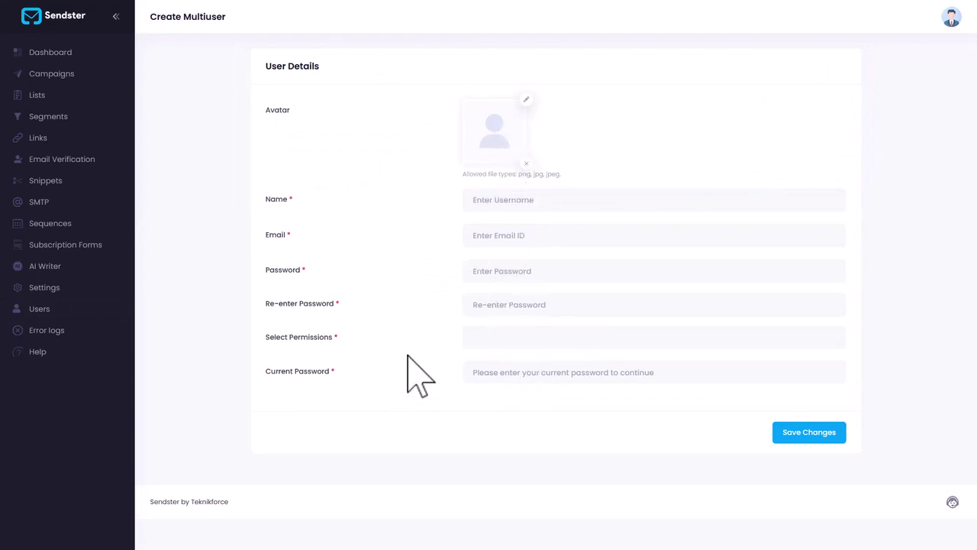
{"action": "left_click", "coordinate": [514, 340]}
{"action": "scroll", "coordinate": [534, 435], "scroll_direction": "down", "scroll_amount": 1}
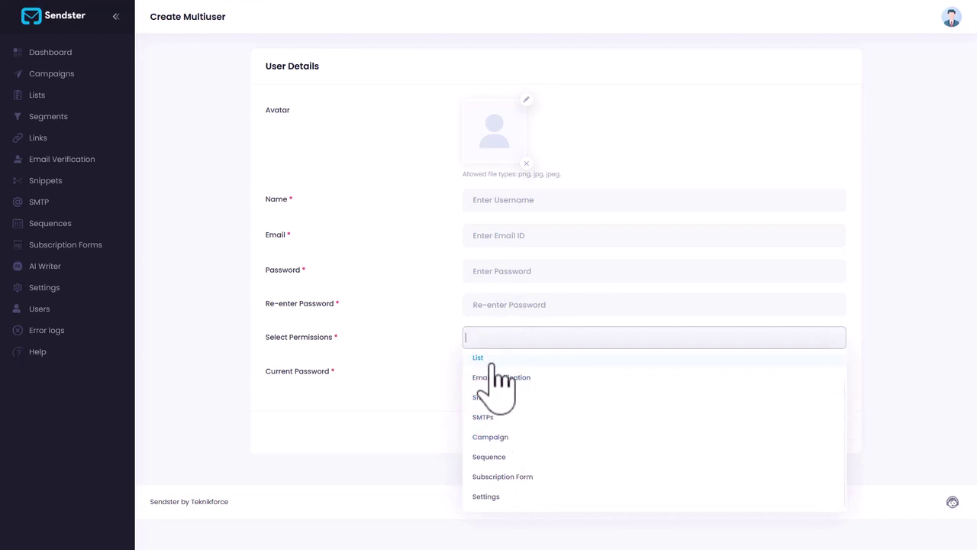
{"action": "left_click", "coordinate": [522, 439]}
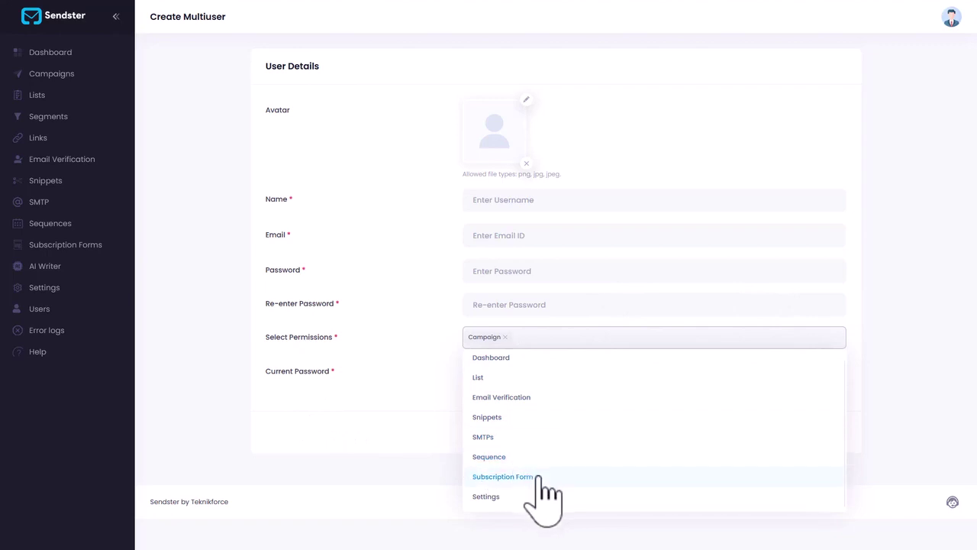
{"action": "left_click", "coordinate": [395, 300]}
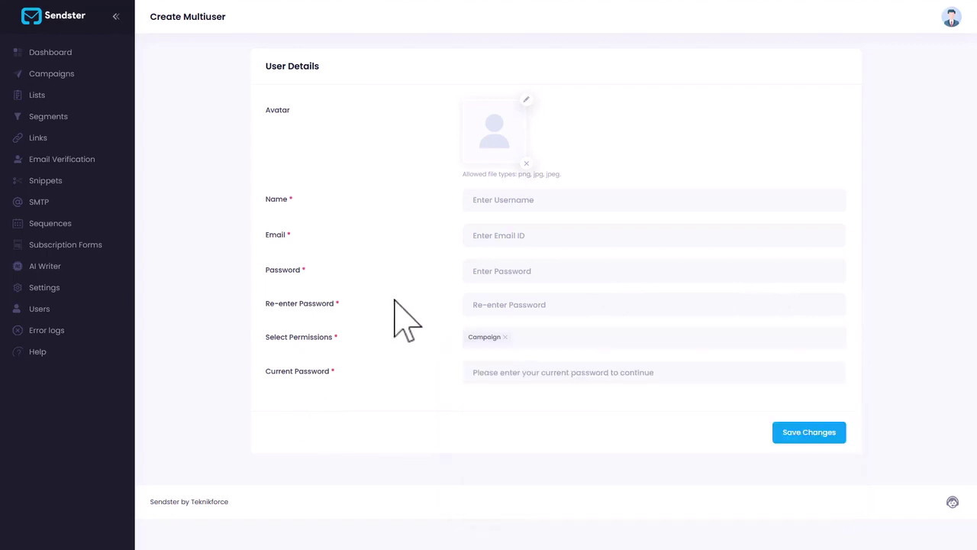
- Check the error logs, and examine the last 30 days' email chart on the dashboard at a closer date range
{"action": "left_click", "coordinate": [90, 333]}
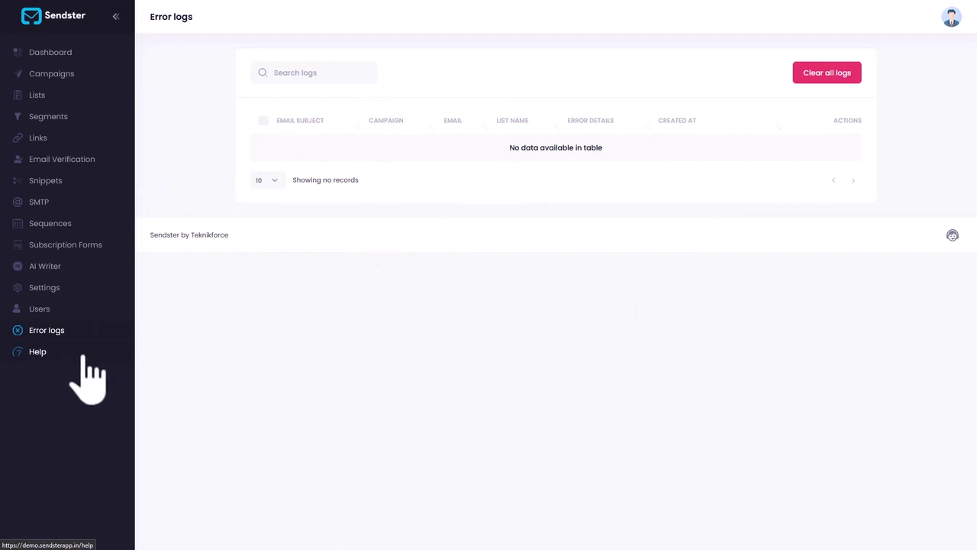
{"action": "left_click", "coordinate": [60, 53]}
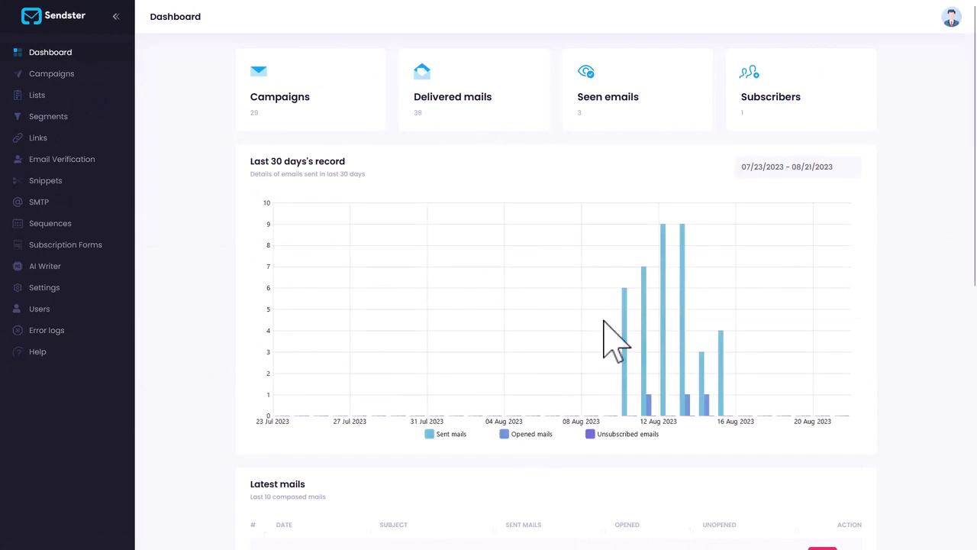
{"action": "scroll", "coordinate": [611, 351], "scroll_direction": "up", "scroll_amount": 3}
{"action": "scroll", "coordinate": [580, 336], "scroll_direction": "up", "scroll_amount": 1}
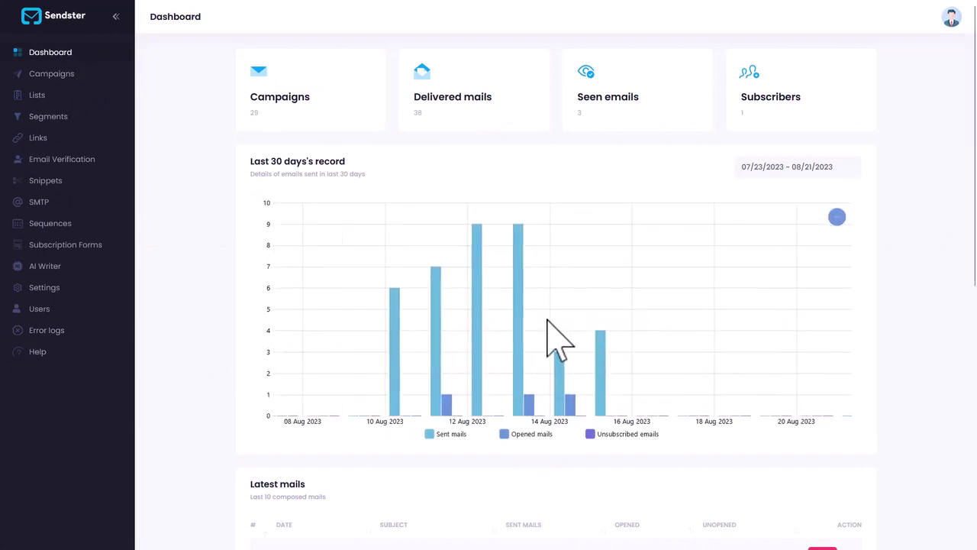